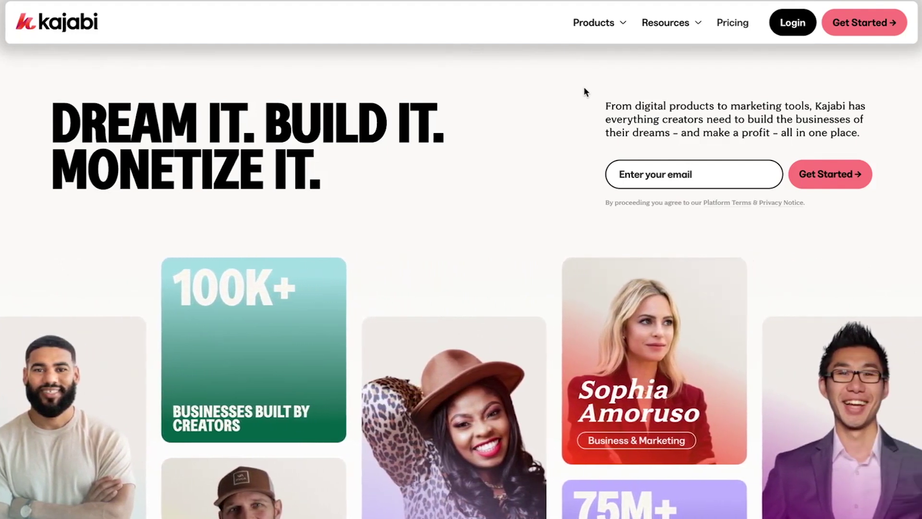
Look through the Kajabi homepage's income source and platform feature sections
scroll(585, 91, down, 15)
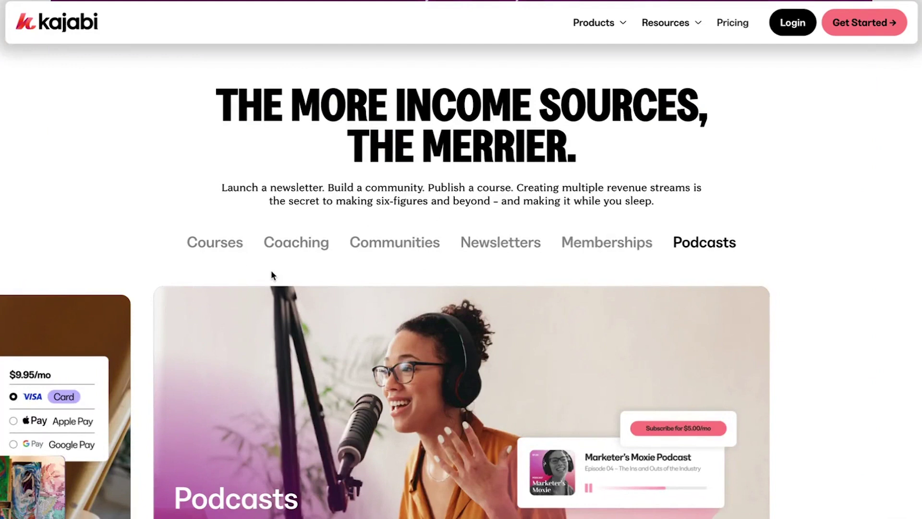
scroll(272, 272, down, 8)
scroll(275, 261, down, 5)
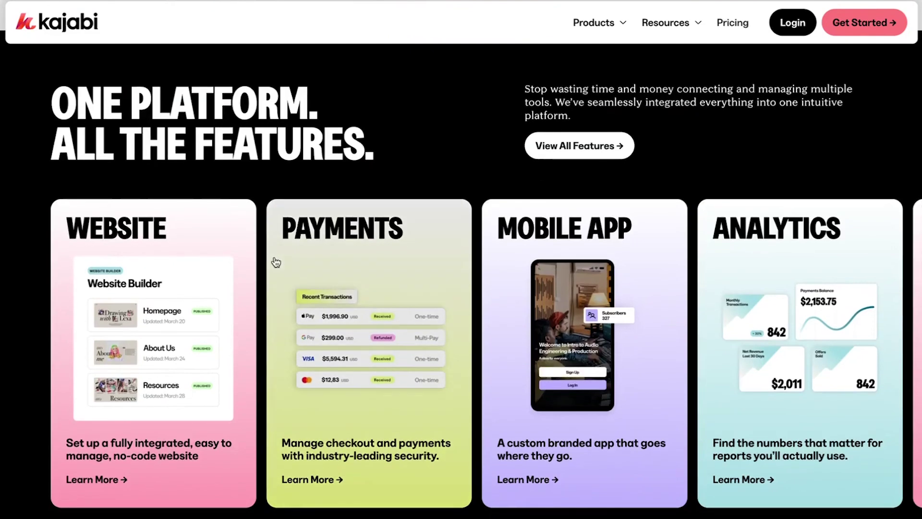
scroll(277, 262, down, 7)
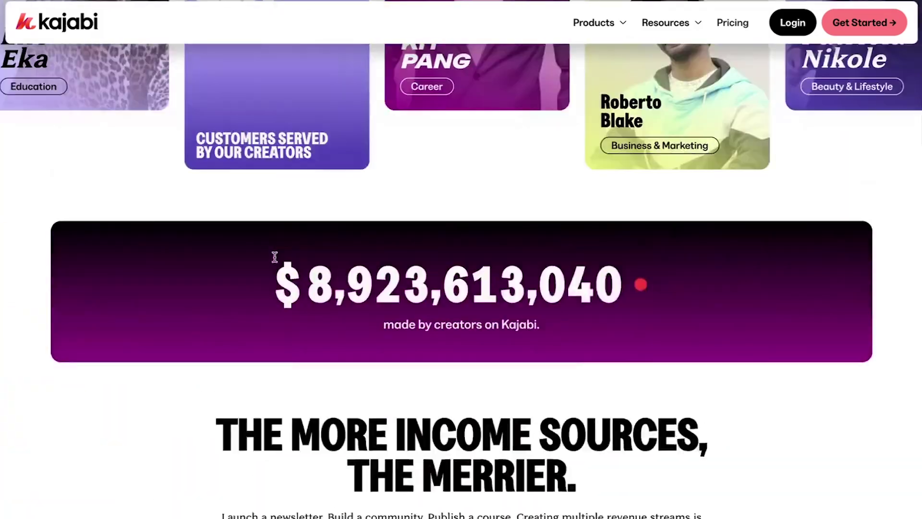
scroll(275, 259, up, 4)
scroll(275, 261, up, 5)
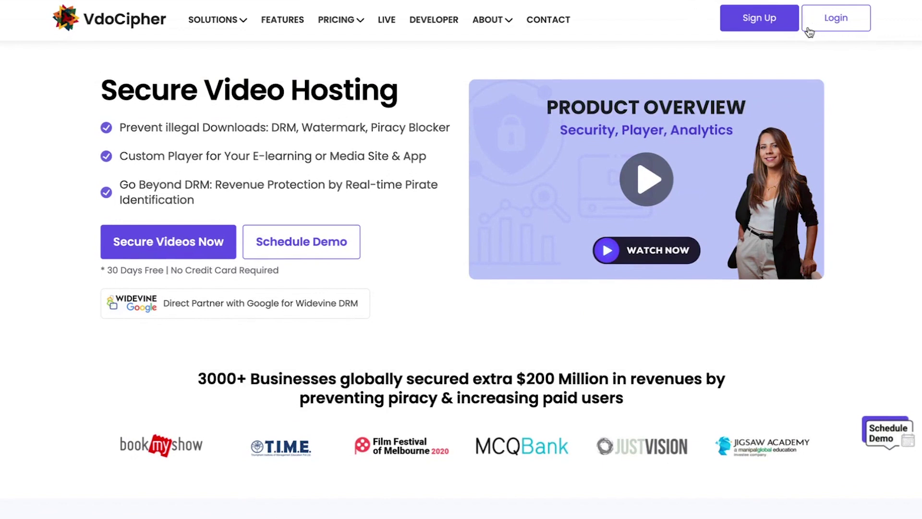
Switch to the VdoCipher site, sign in to the existing account and open the video library
click(764, 19)
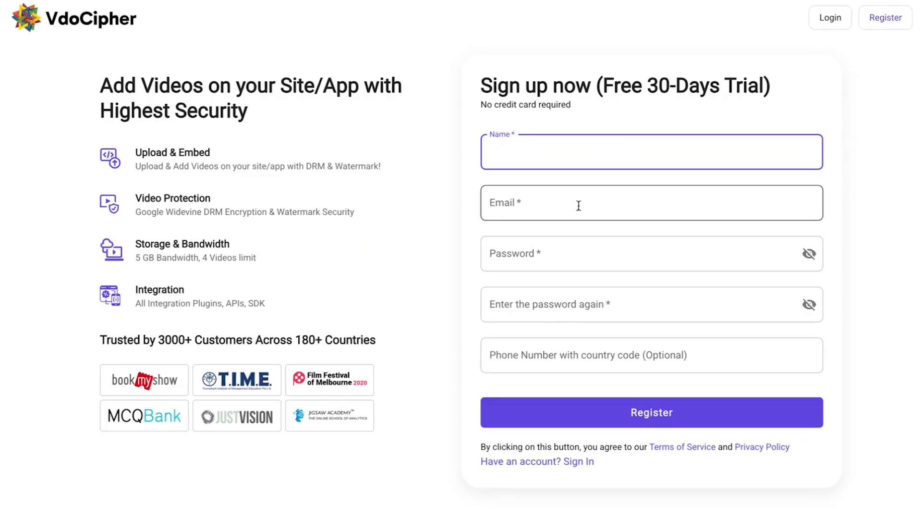
click(817, 22)
click(474, 295)
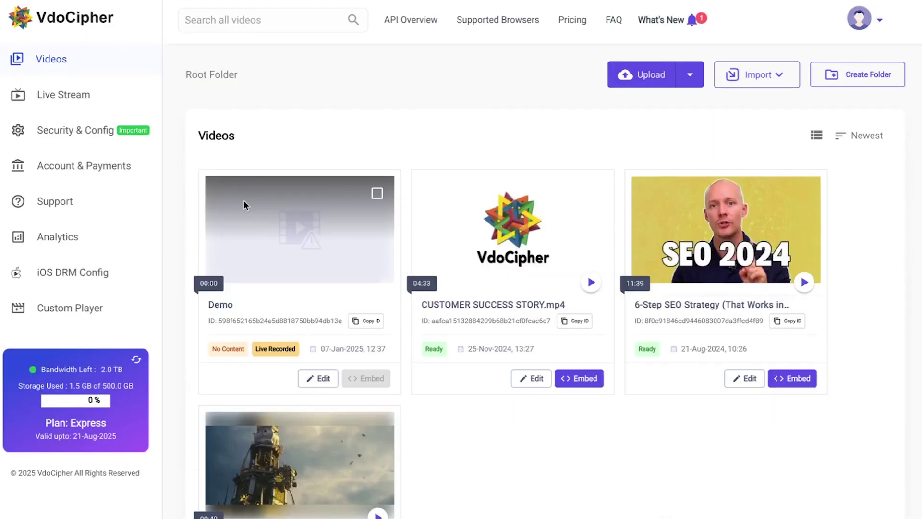
click(102, 68)
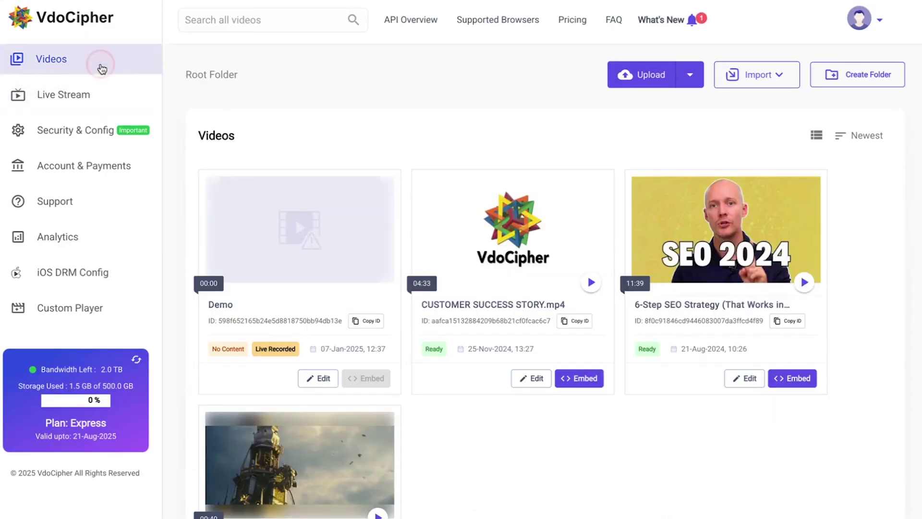
Examine the local file upload option and the available video import sources without adding a video
click(658, 83)
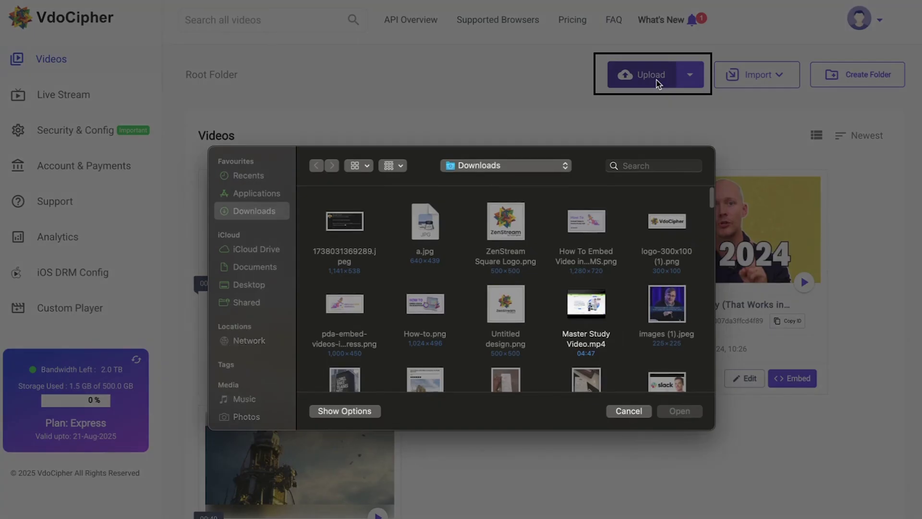
click(628, 412)
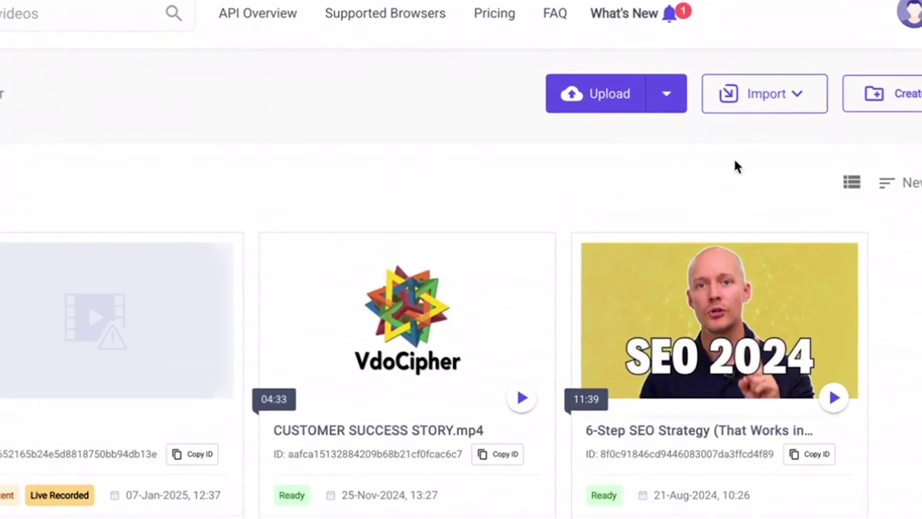
click(765, 99)
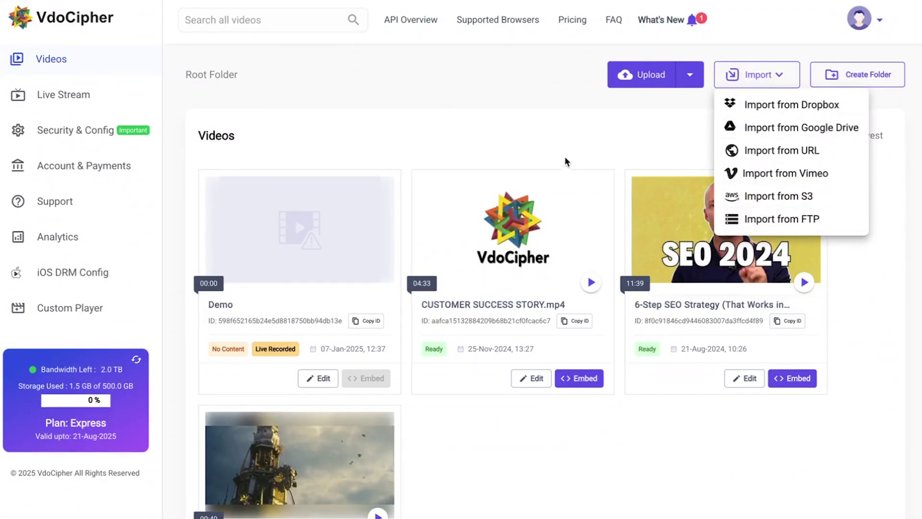
click(491, 108)
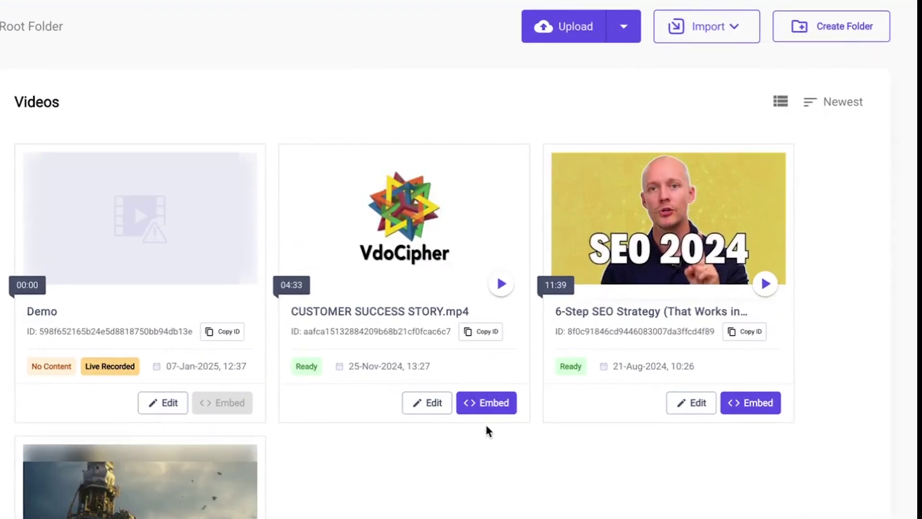
Open the embed options for CUSTOMER SUCCESS STORY.mp4 and set the embed code to expire in 30 years
click(488, 405)
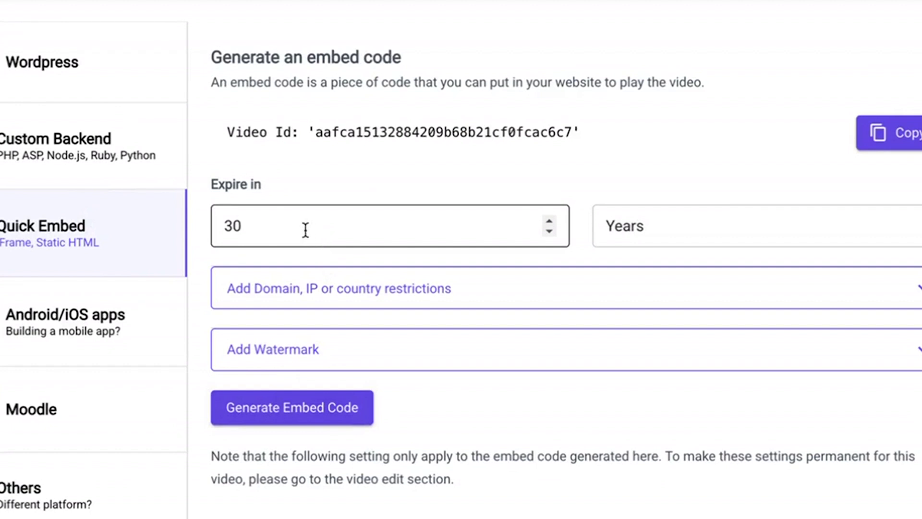
click(736, 218)
click(686, 276)
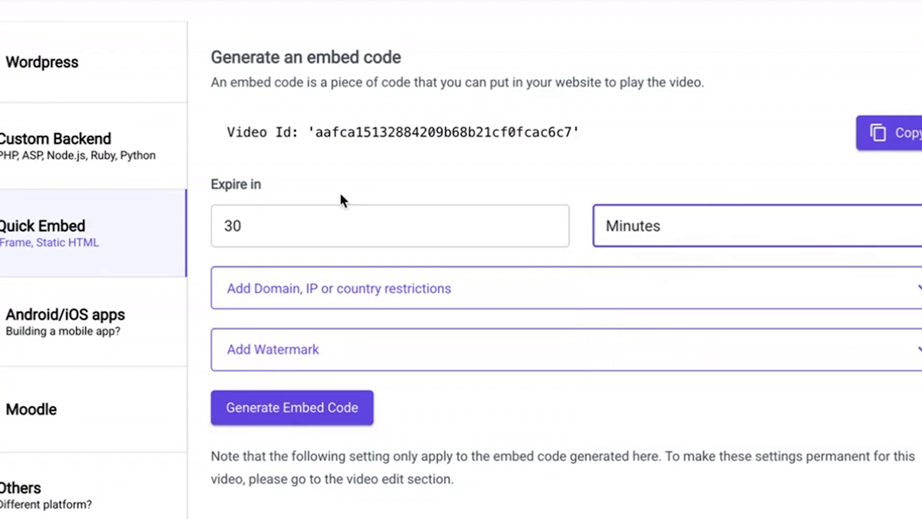
click(345, 235)
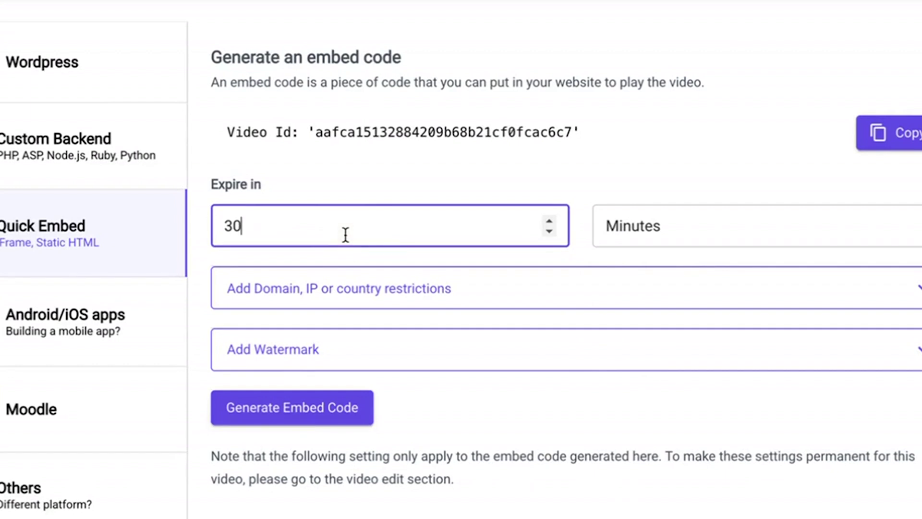
click(616, 243)
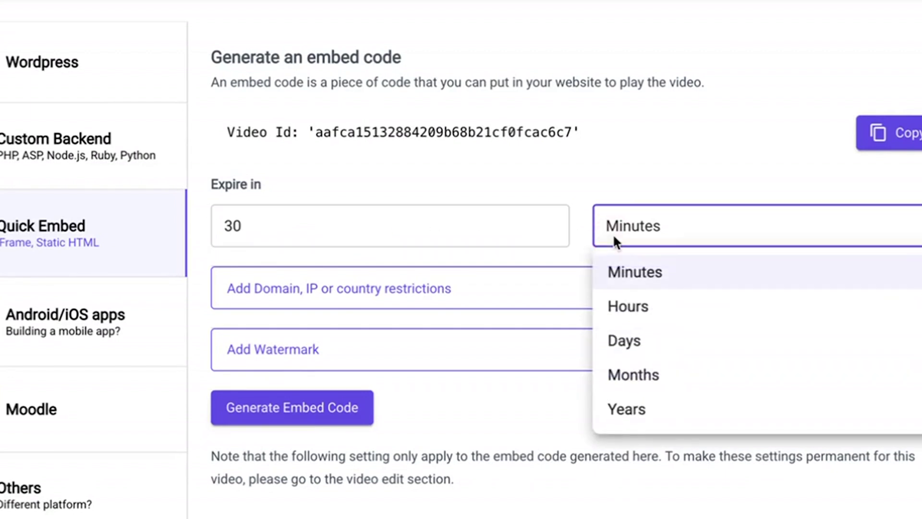
click(634, 410)
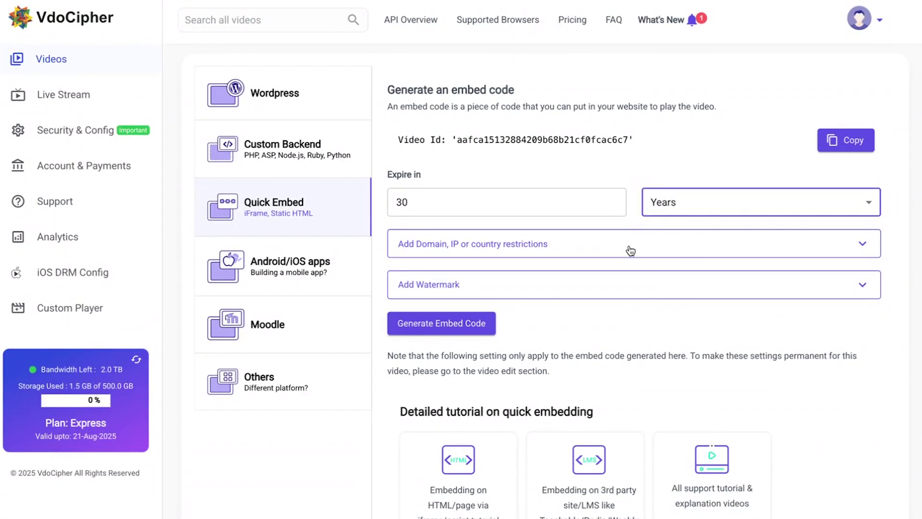
Try a domain restriction by whitelisting yourcompany.com, check the IP and country fields, and clear the domain entry
click(631, 251)
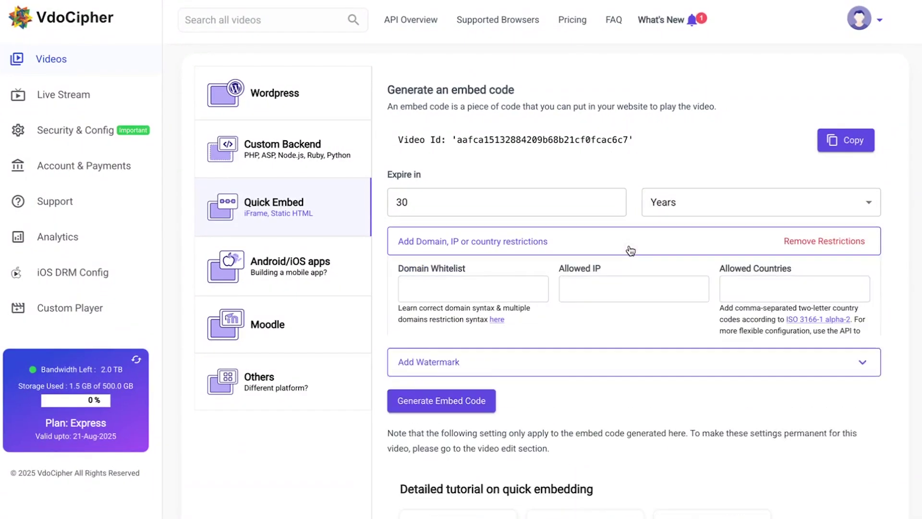
click(470, 285)
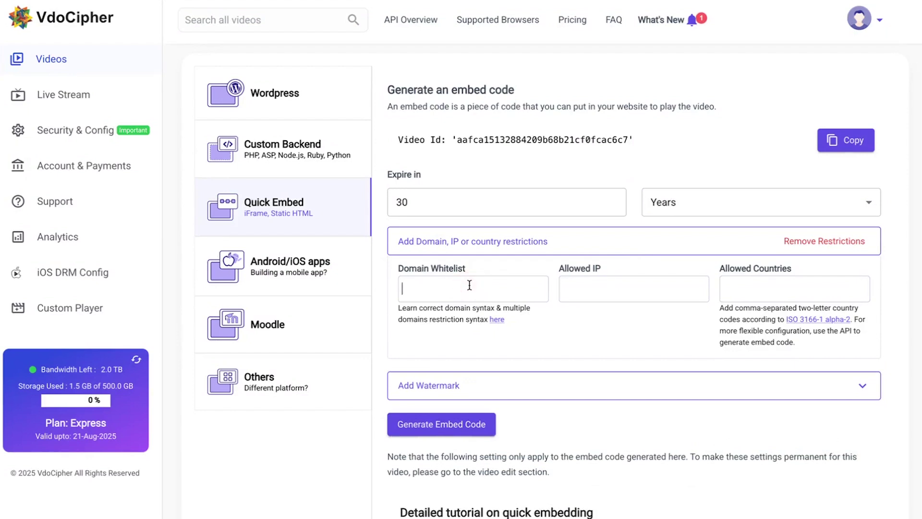
text(yourcompany.com)
drag(486, 289, 391, 290)
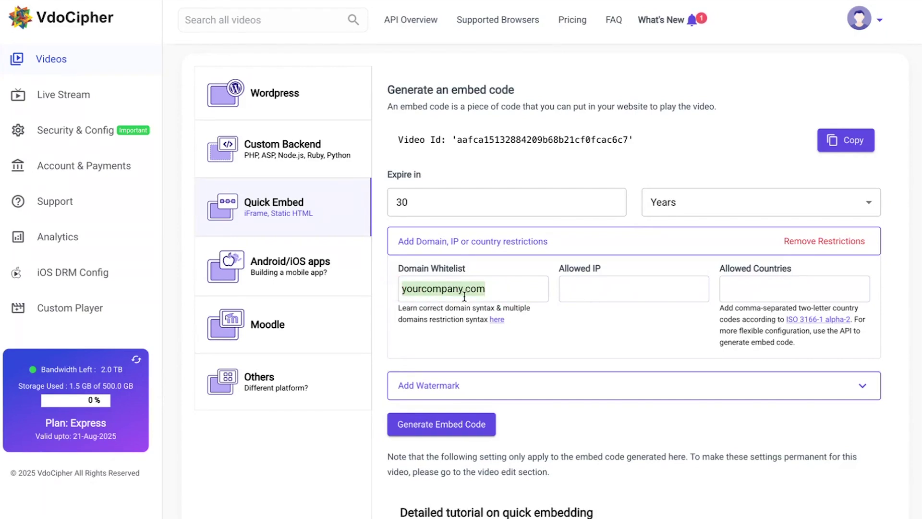
click(606, 288)
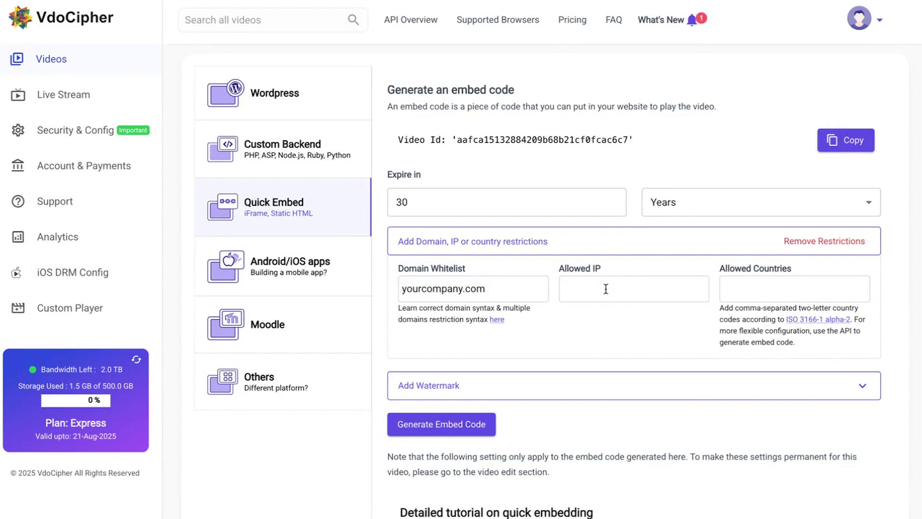
click(802, 291)
drag(538, 293, 368, 280)
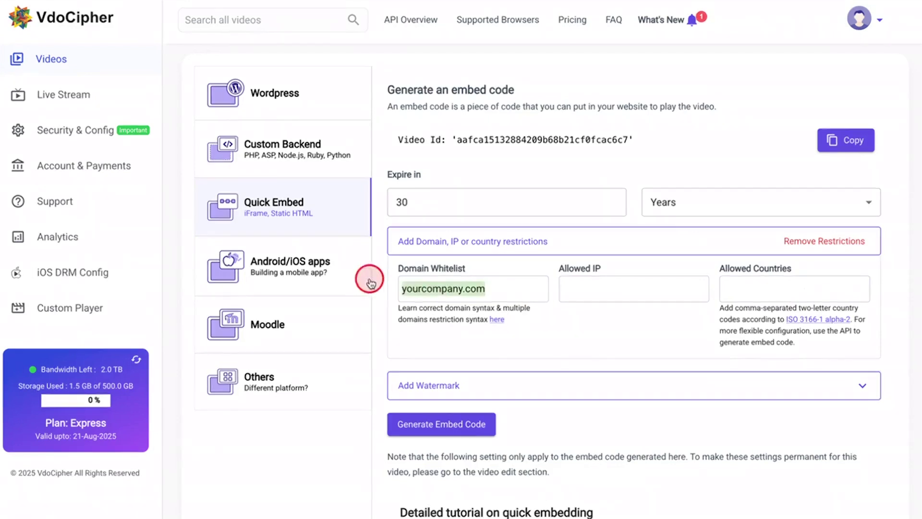
key(BackSpace)
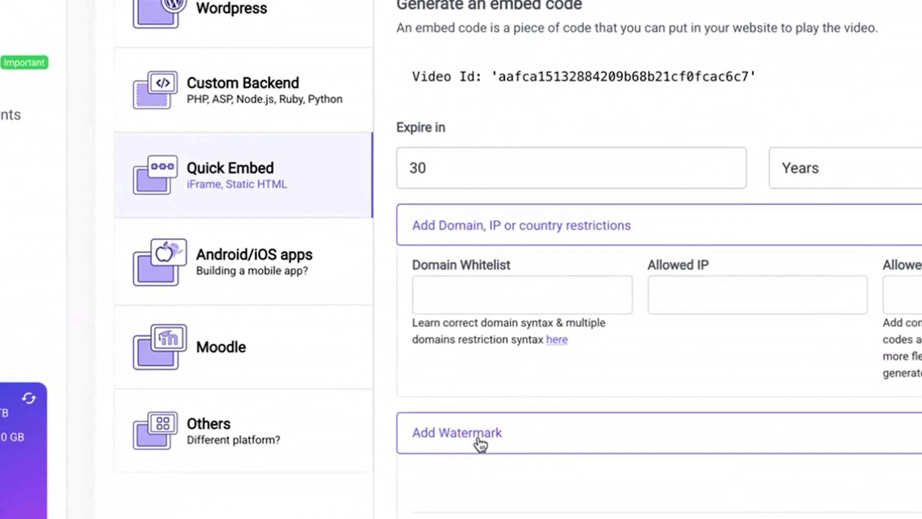
Add a watermark to the embed and replace its copyright text with a person's first name
click(479, 440)
scroll(481, 440, down, 5)
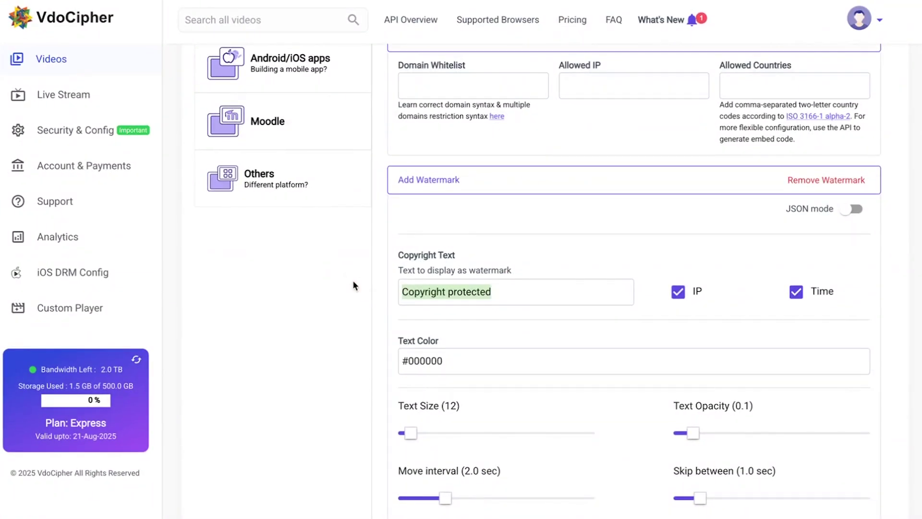
text(Saurabh)
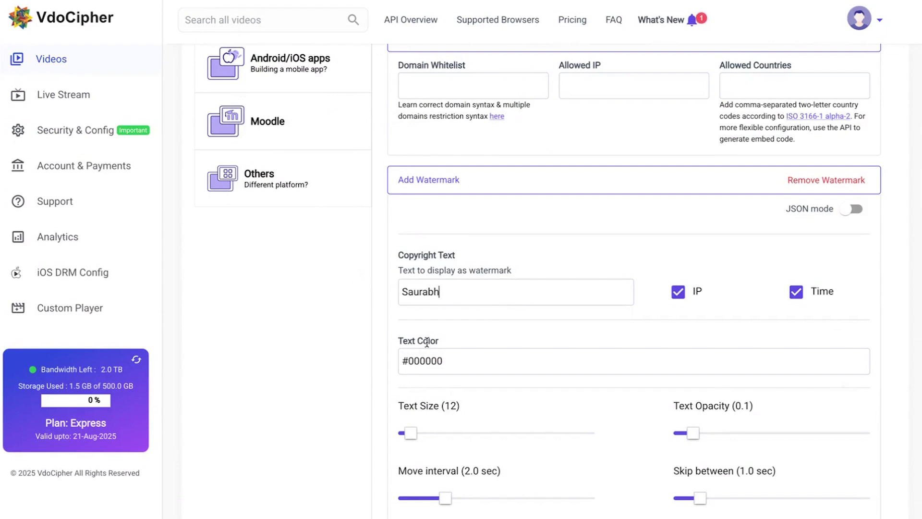
Set the watermark's text size to 16 and its text opacity to 0.12
scroll(447, 362, down, 1)
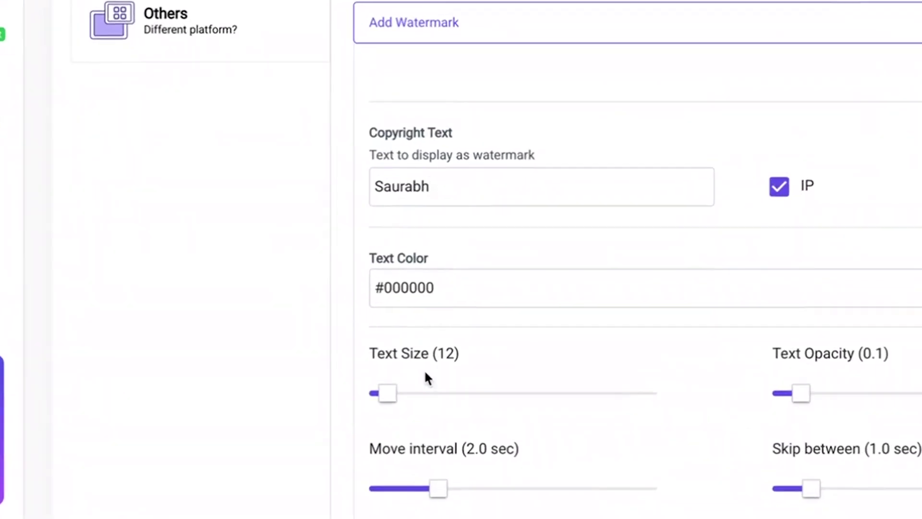
mouse_move(399, 397)
mouse_down()
mouse_move(472, 394)
mouse_move(405, 399)
mouse_up()
drag(423, 356, 419, 355)
drag(700, 353, 697, 354)
scroll(604, 374, down, 2)
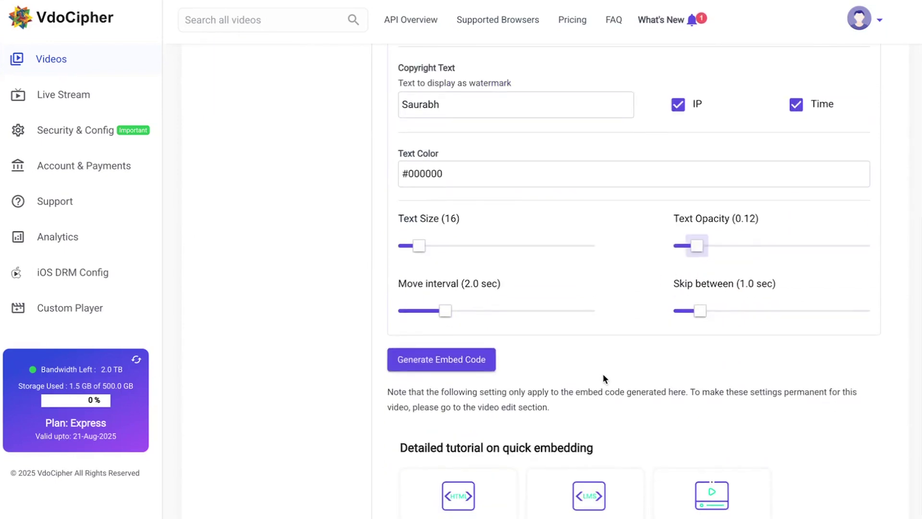
Generate the embed code for the video, copy the Iframe v2 version and close the code dialog
scroll(604, 378, up, 6)
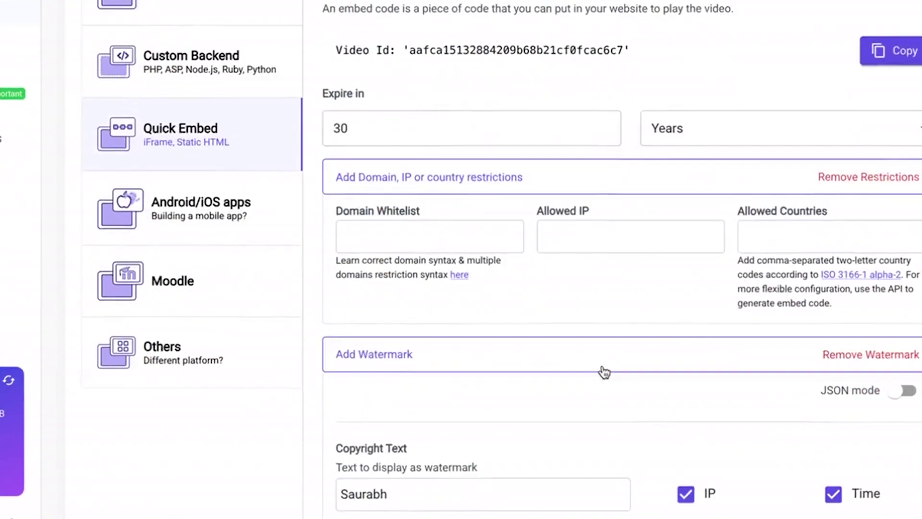
scroll(604, 372, down, 5)
click(387, 507)
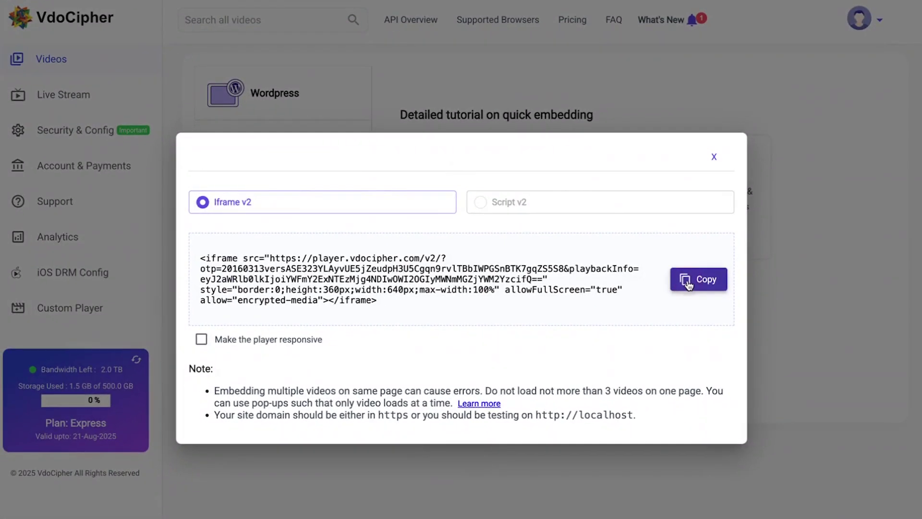
click(710, 288)
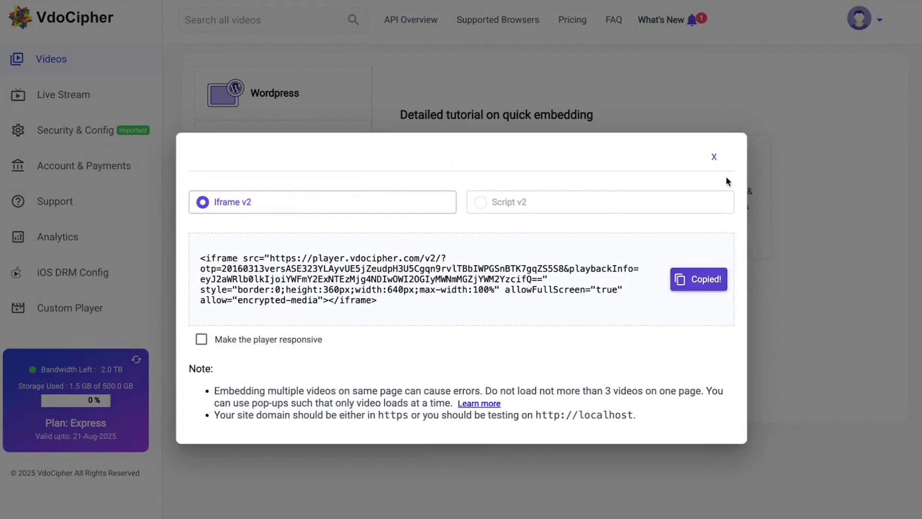
click(714, 157)
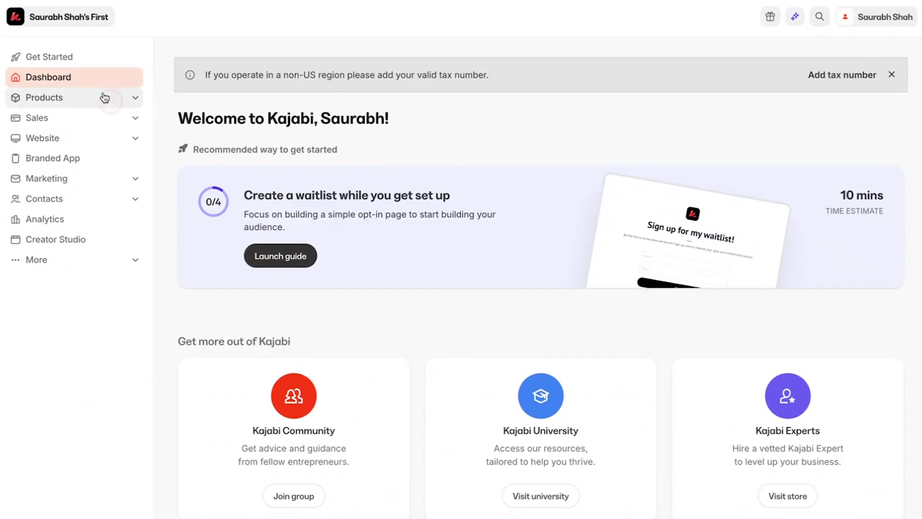
Switch to Kajabi and open the "What is SEO?" lesson in the Video Course's Introduction to SEO module
click(105, 98)
click(82, 140)
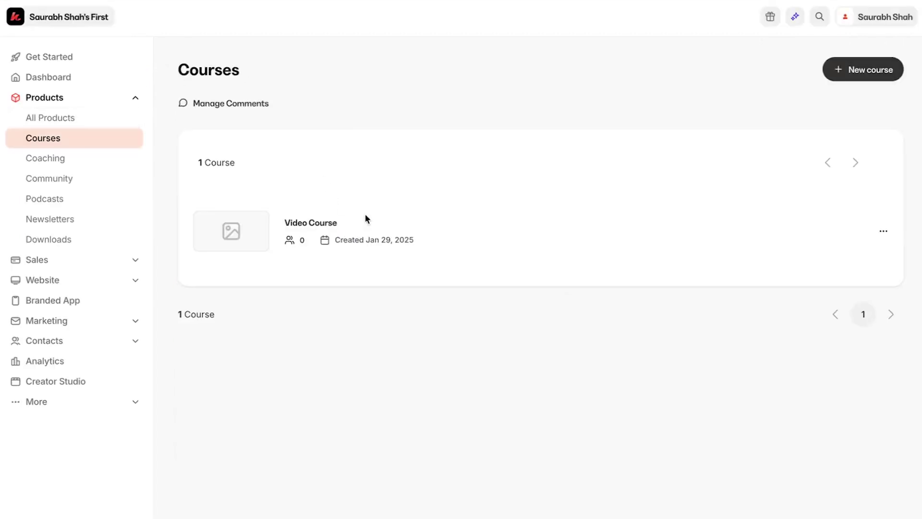
click(313, 223)
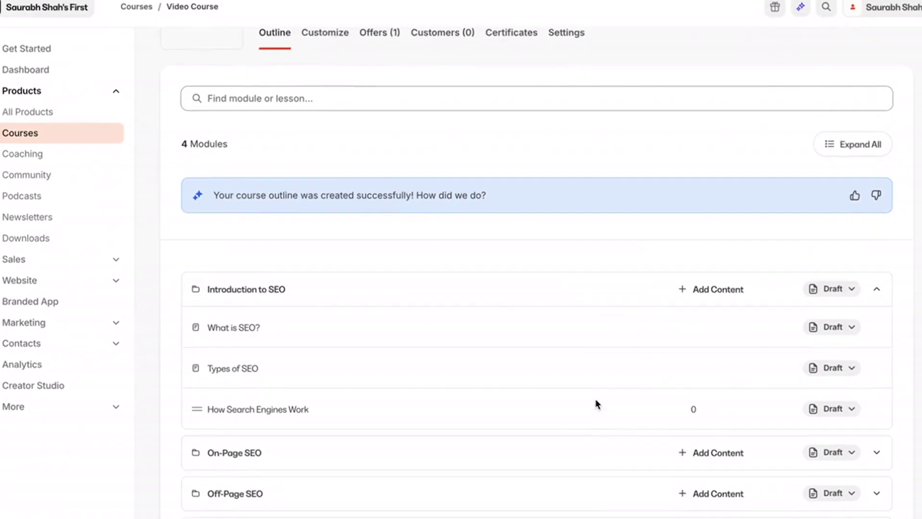
click(657, 328)
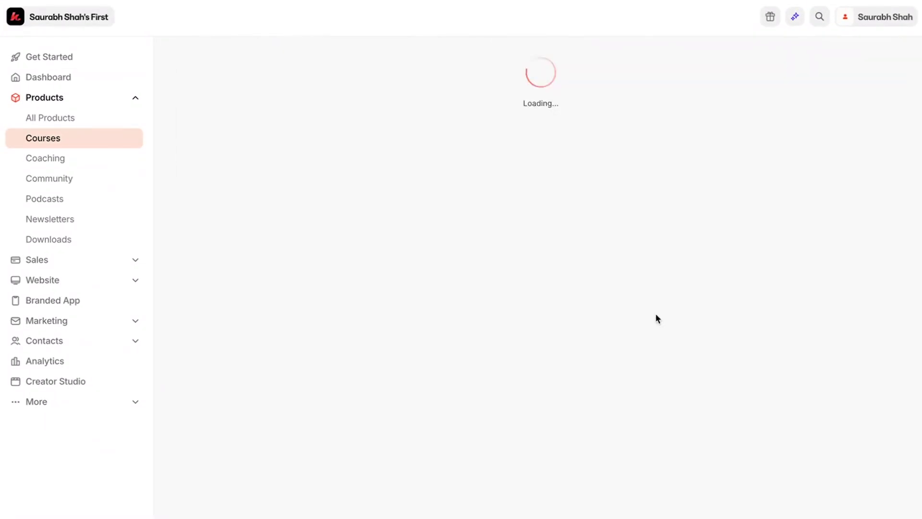
Set the lesson's media type to None and go to the lesson's text editor
scroll(338, 305, up, 1)
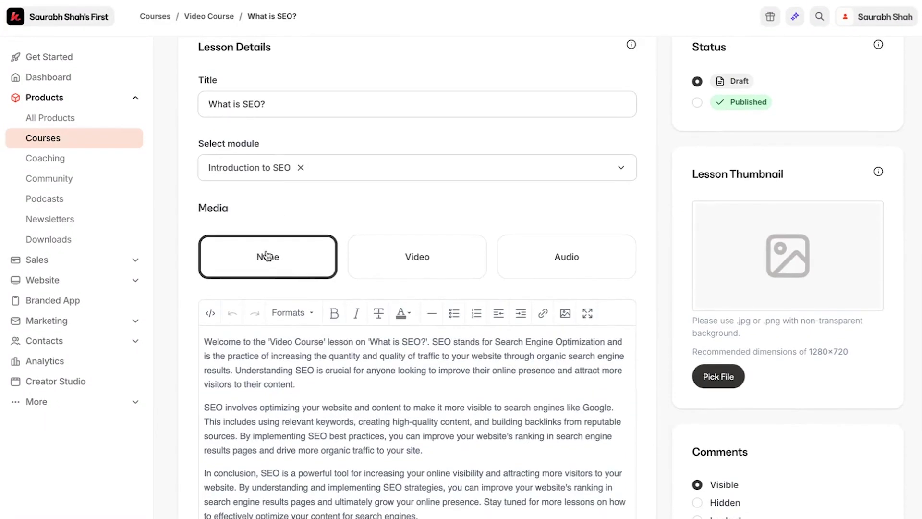
click(403, 266)
click(291, 262)
scroll(270, 256, down, 2)
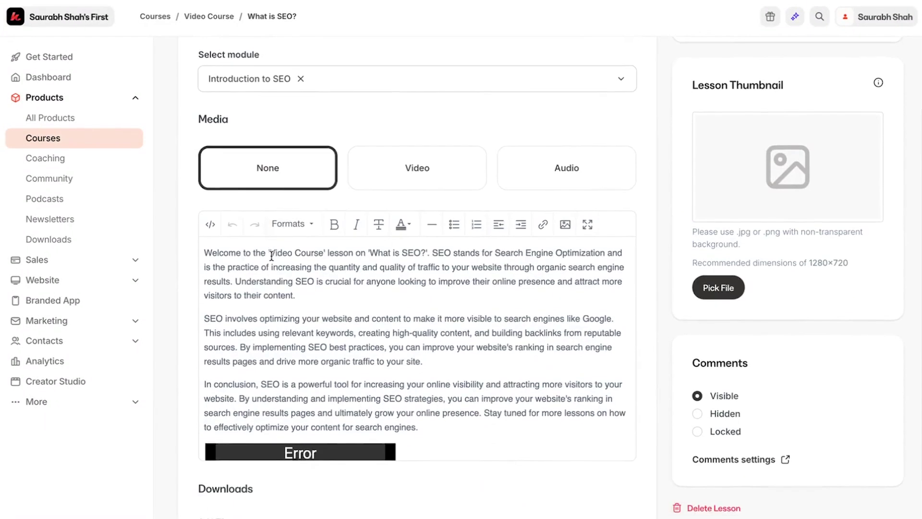
Delete the existing embedded video below the lesson text's closing paragraph
scroll(253, 307, up, 1)
scroll(308, 340, down, 5)
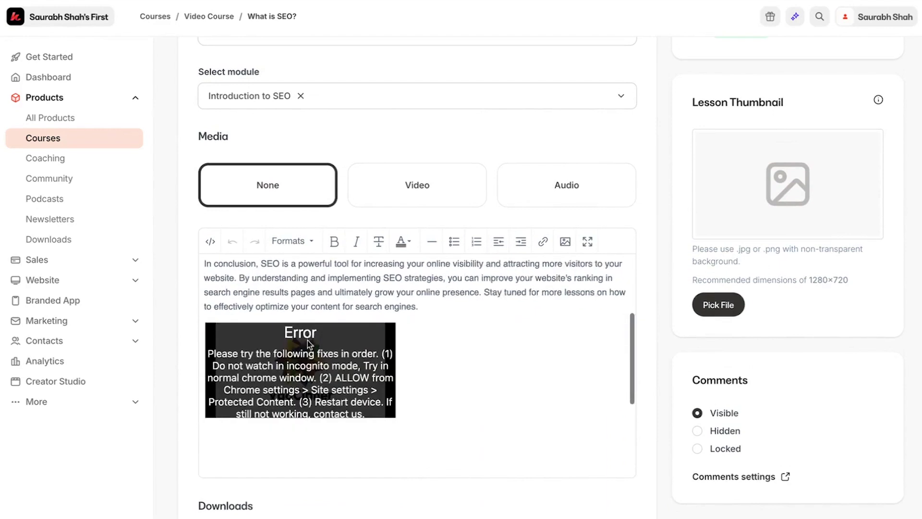
key(Delete)
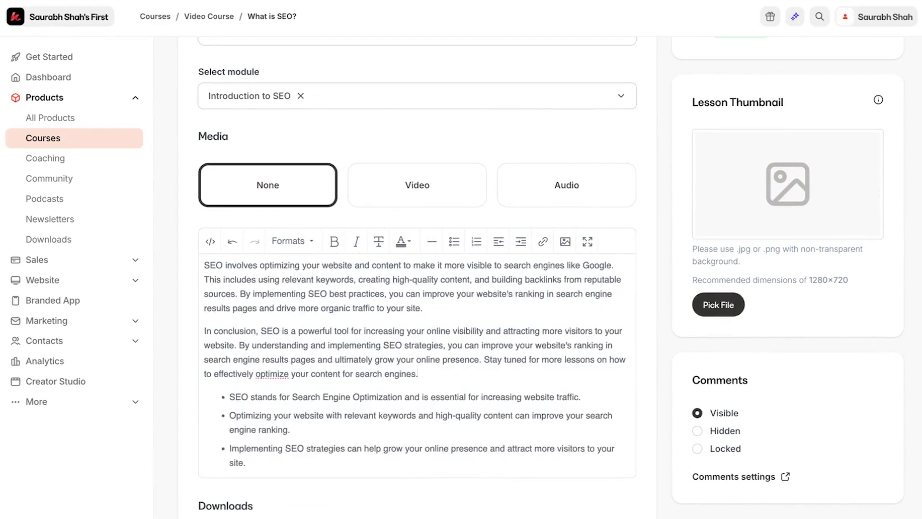
Try placing the copied iframe embed code after the second paragraph in the lesson's source code, and delete the inserted video
scroll(313, 302, up, 3)
click(313, 311)
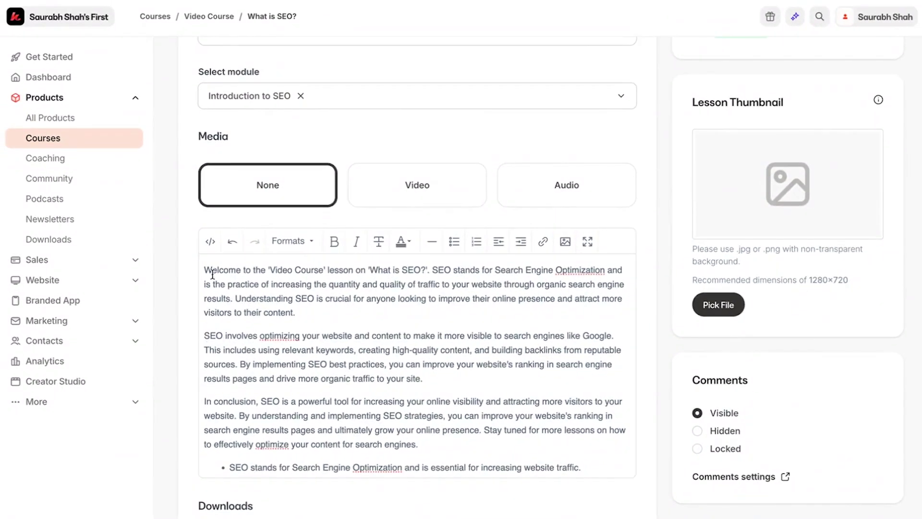
click(211, 242)
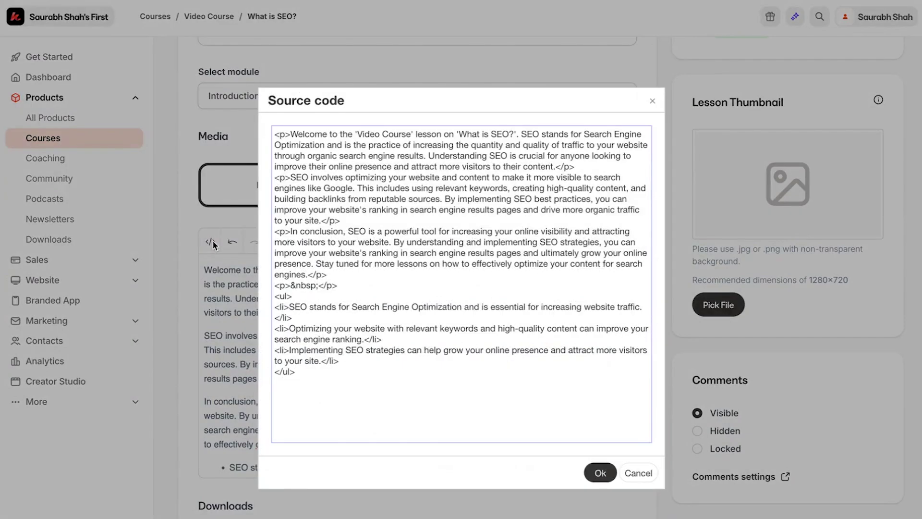
click(345, 223)
key(Return)
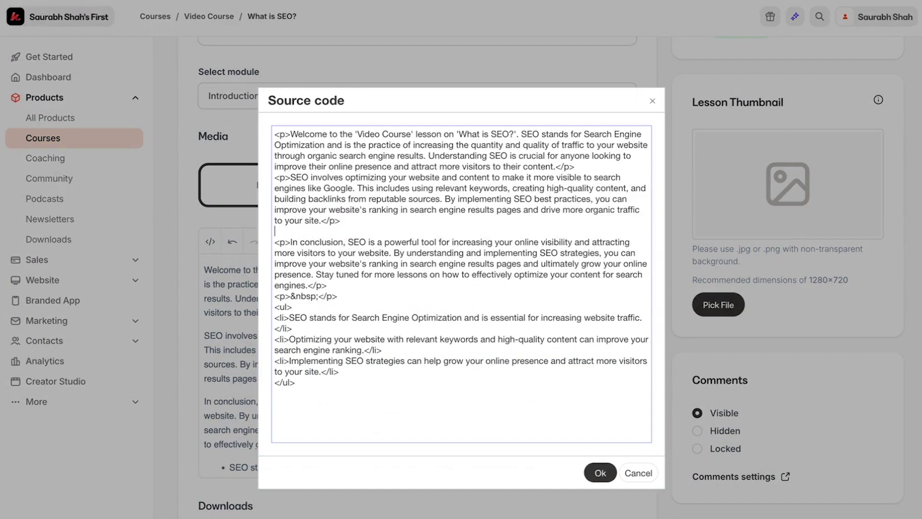
key(ctrl+v)
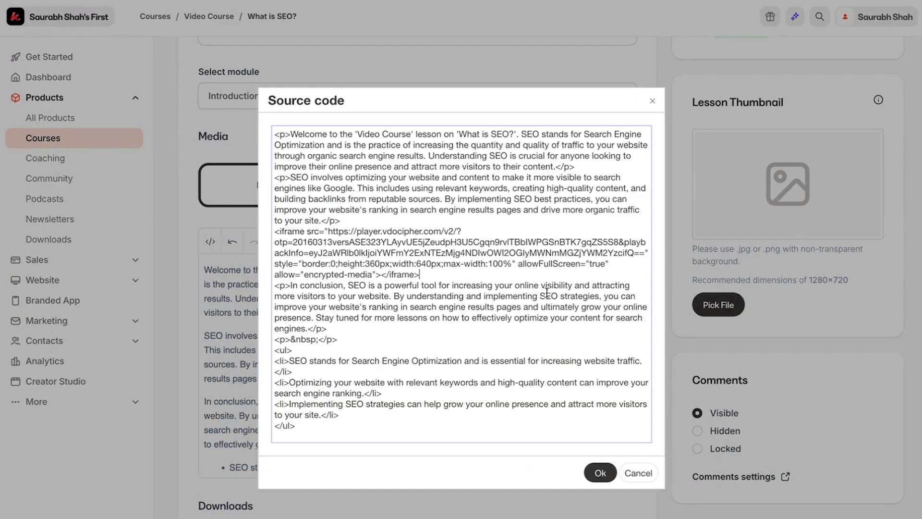
click(601, 474)
scroll(404, 411, up, 2)
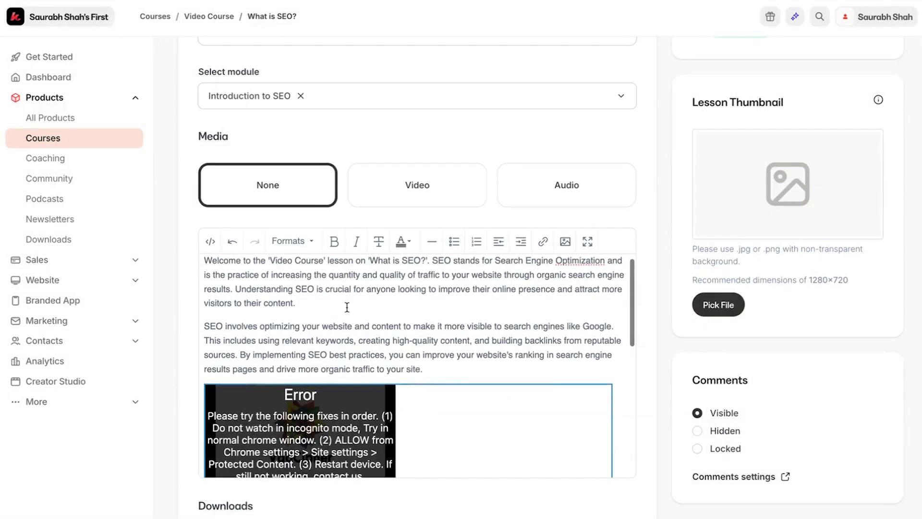
click(363, 420)
key(Delete)
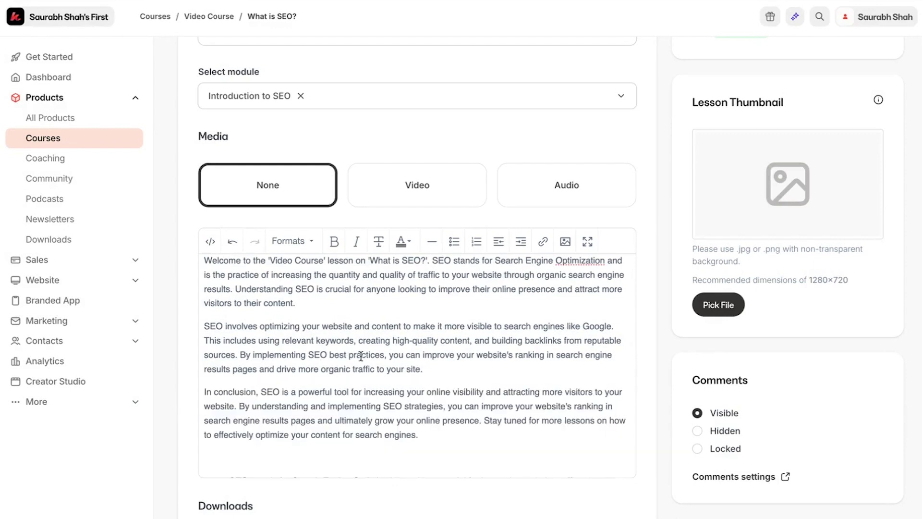
Paste the copied iframe embed code on a new line after the first paragraph in the lesson's source code and apply it
click(210, 242)
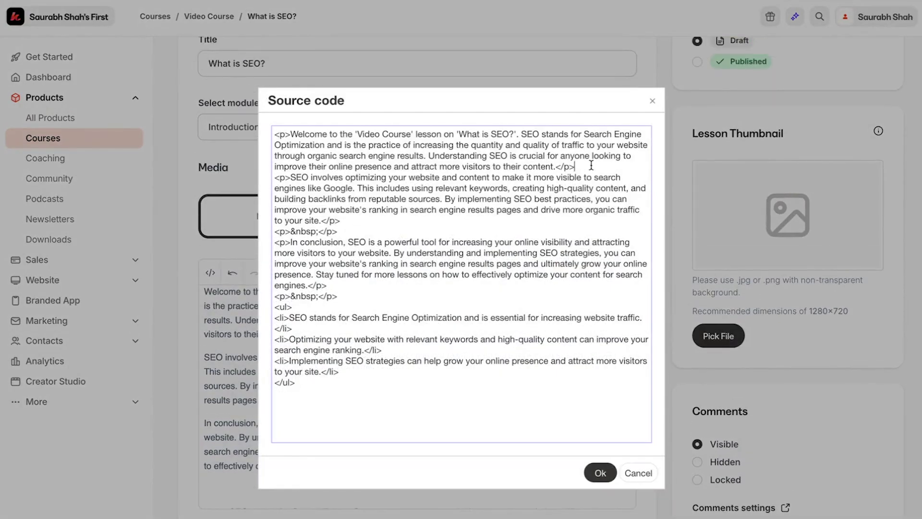
key(Return)
key(ctrl+v)
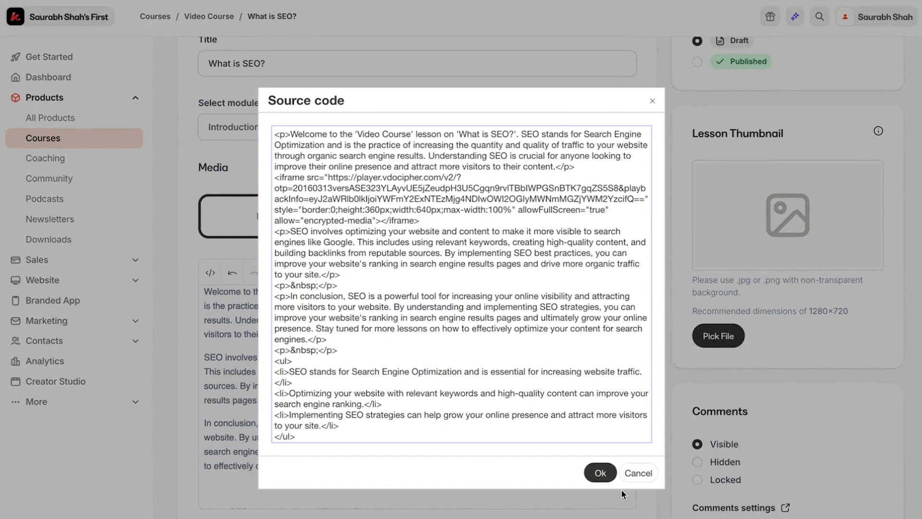
click(600, 473)
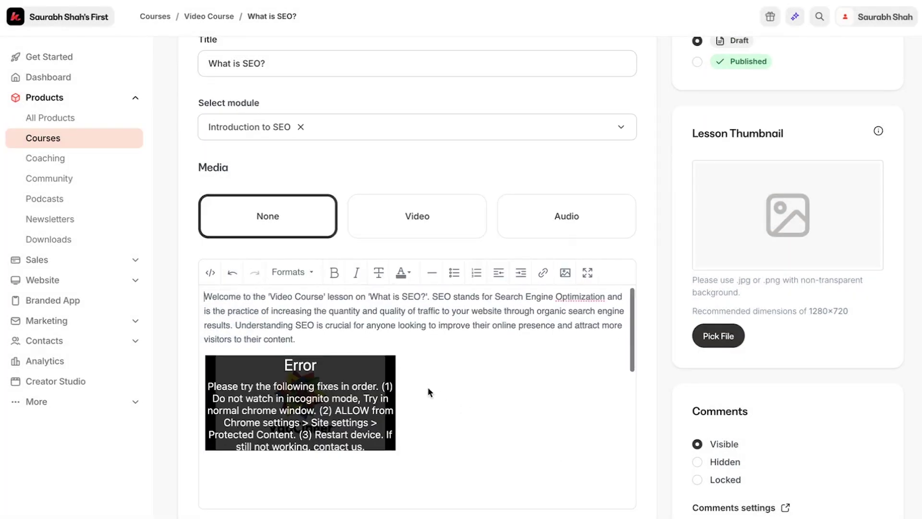
Check the embedded video and surrounding text in the lesson editor, and save the lesson
scroll(429, 390, down, 3)
scroll(429, 392, down, 1)
scroll(429, 388, up, 3)
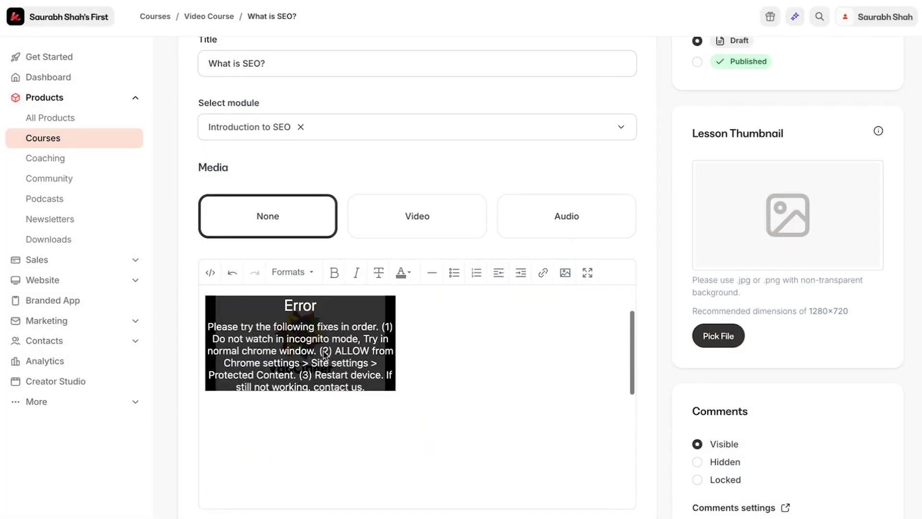
scroll(308, 334, down, 1)
scroll(306, 331, down, 2)
scroll(306, 330, down, 3)
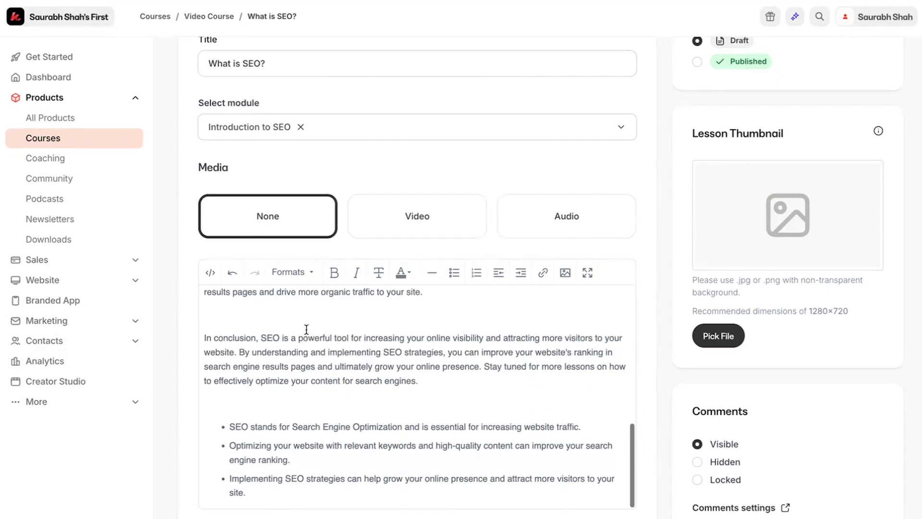
scroll(307, 330, up, 1)
scroll(469, 102, up, 3)
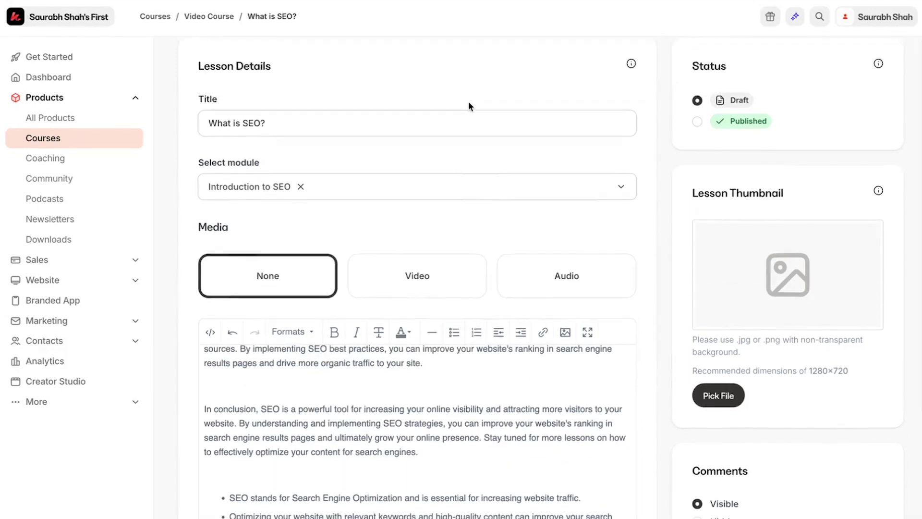
click(883, 70)
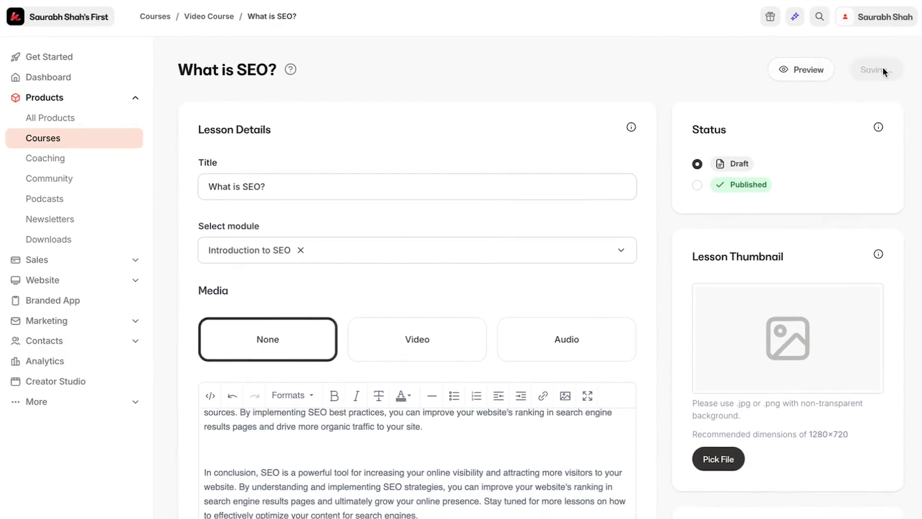
Preview the lesson and play the embedded video between the first two paragraphs
click(784, 80)
scroll(421, 253, down, 5)
scroll(319, 434, down, 5)
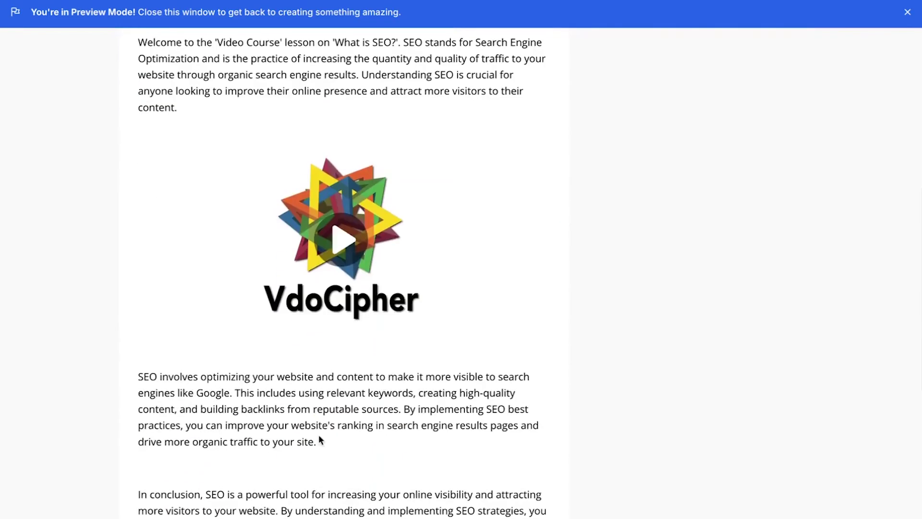
click(325, 249)
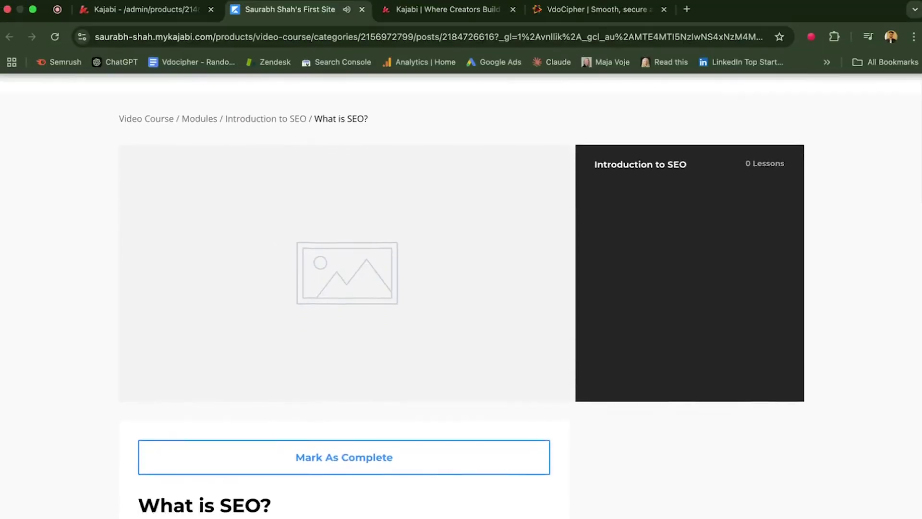
Return to the Kajabi admin and open the Video Course Presale Landing Page for editing
click(115, 11)
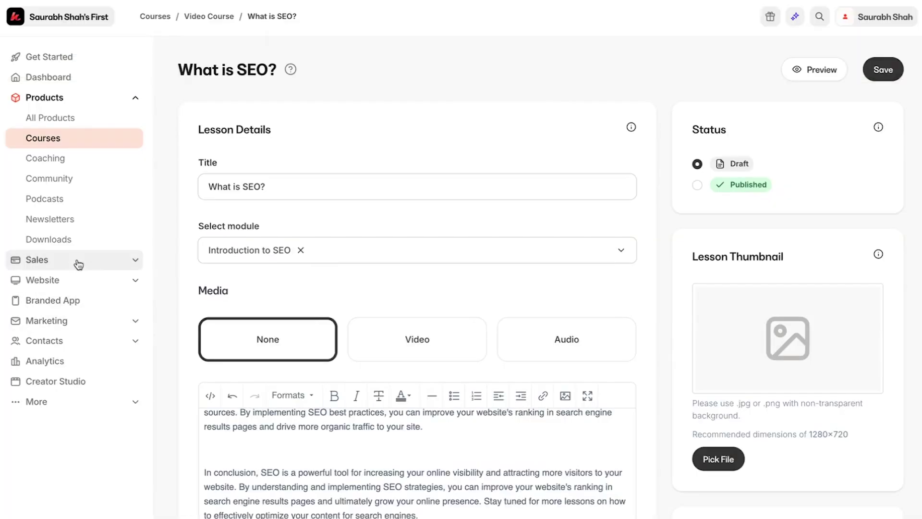
click(102, 284)
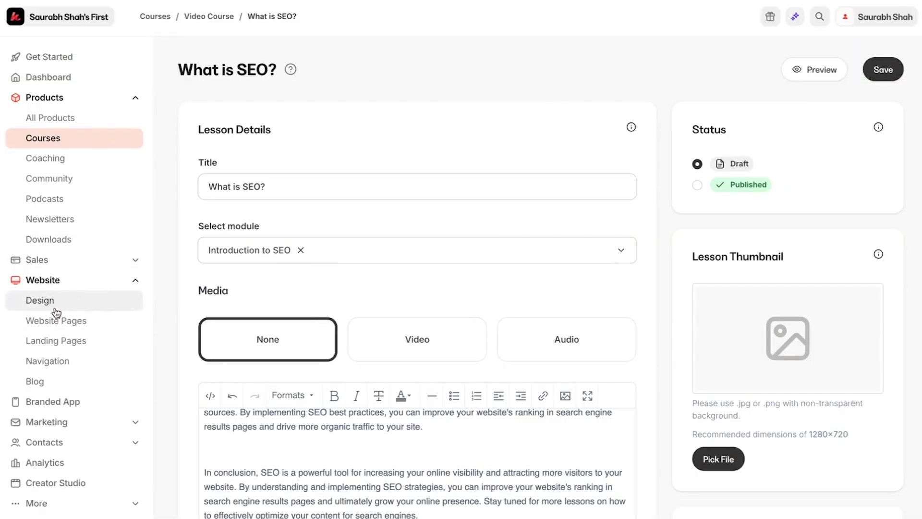
click(64, 342)
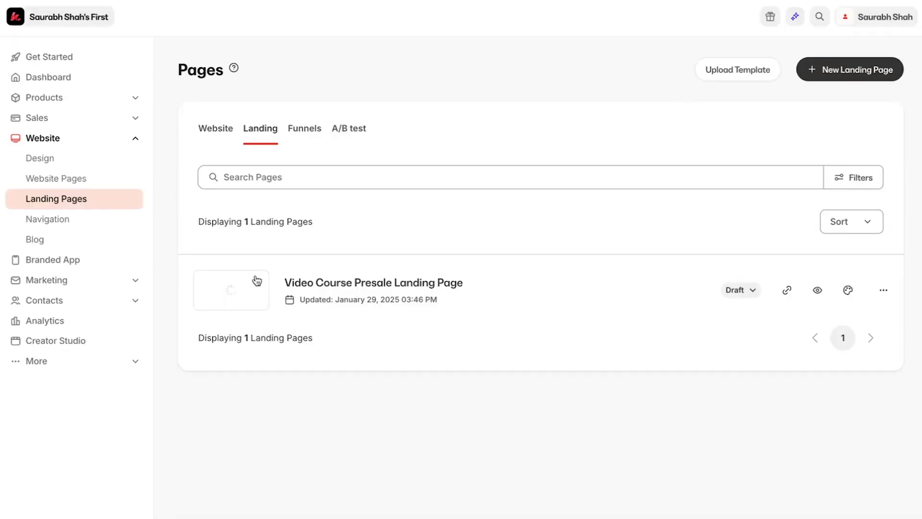
click(363, 283)
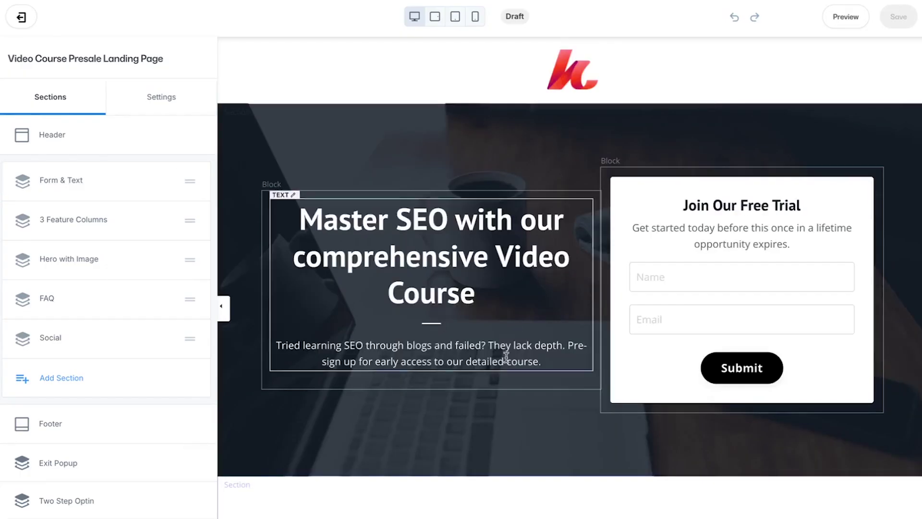
Add a Video Embed block to the landing page's Hero with Image section
scroll(500, 375, down, 10)
click(501, 315)
click(229, 285)
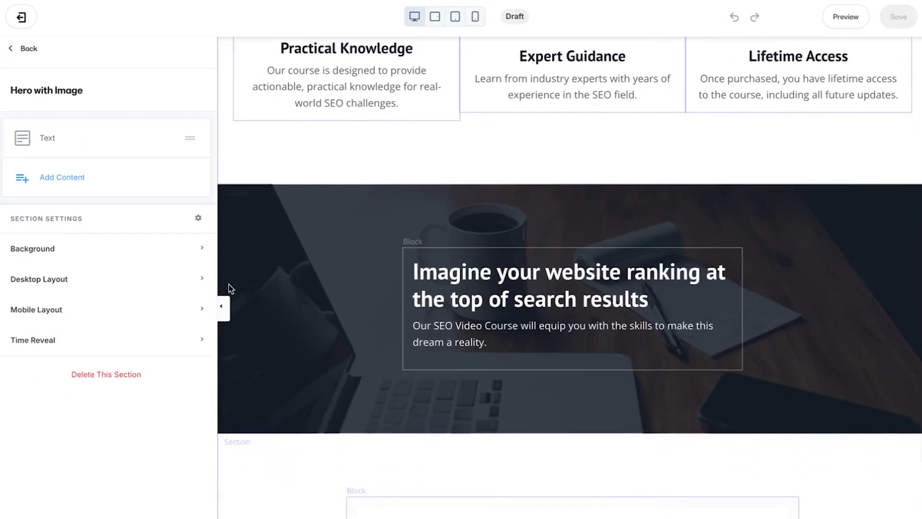
click(55, 178)
scroll(114, 501, down, 5)
click(115, 501)
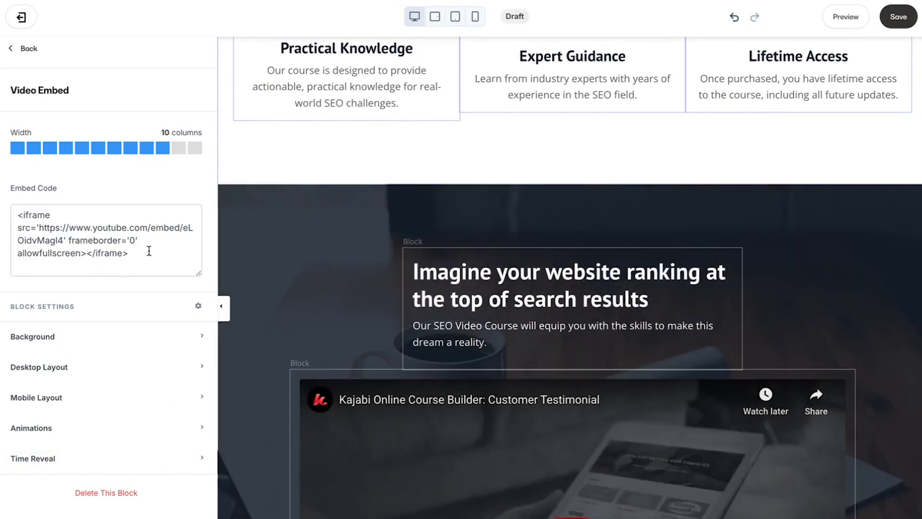
Replace the Video Embed block's YouTube code with the copied VdoCipher iframe code and save the page
click(149, 250)
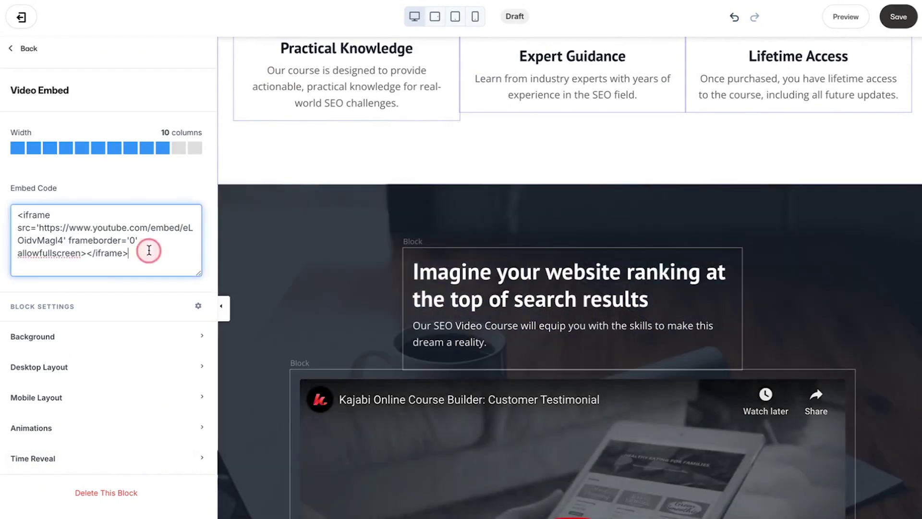
key(ctrl+v)
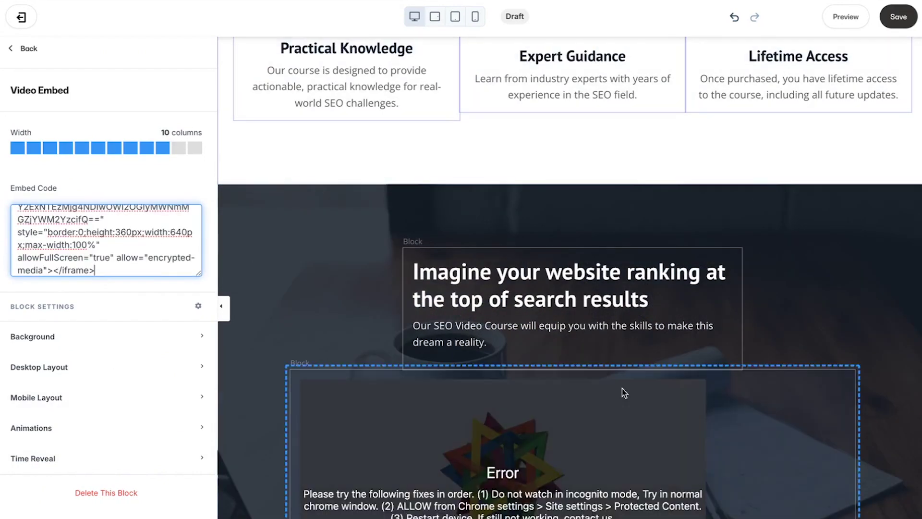
scroll(622, 389, down, 3)
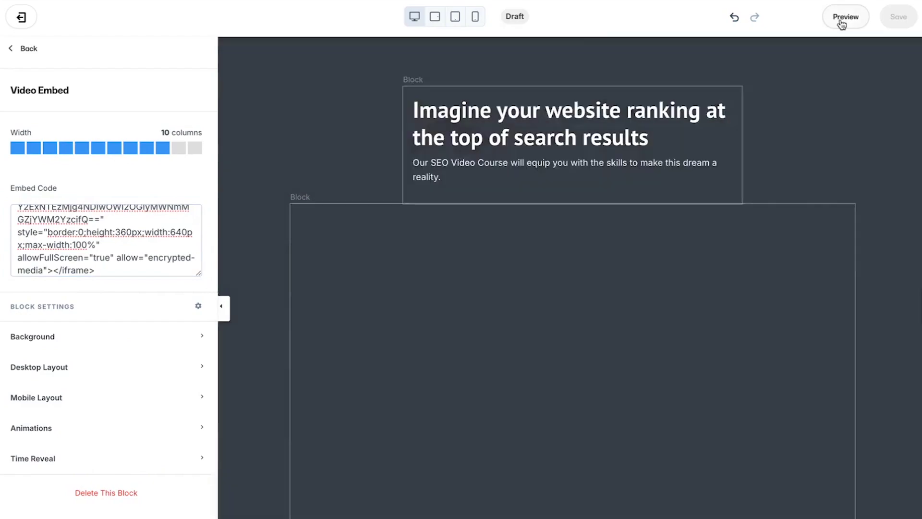
Preview the landing page and examine the embedded video in the section about ranking in search results
click(839, 17)
scroll(428, 207, down, 10)
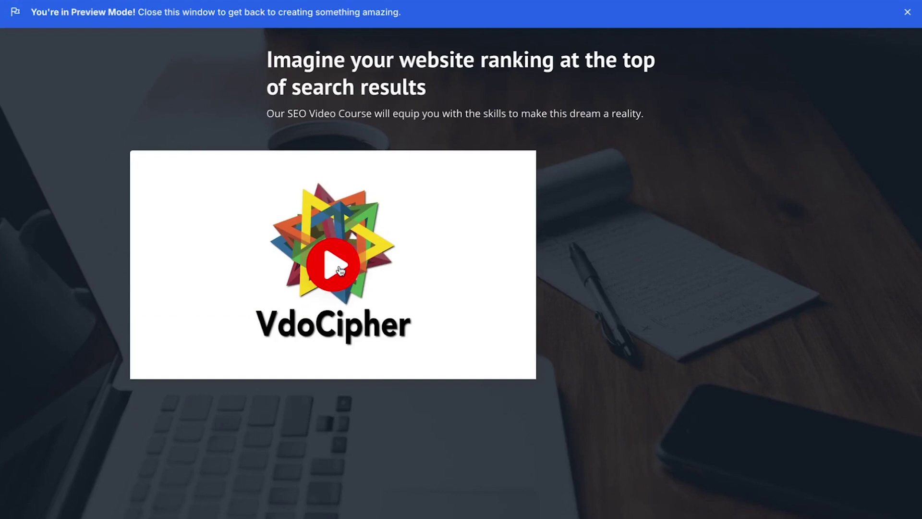
scroll(340, 270, up, 10)
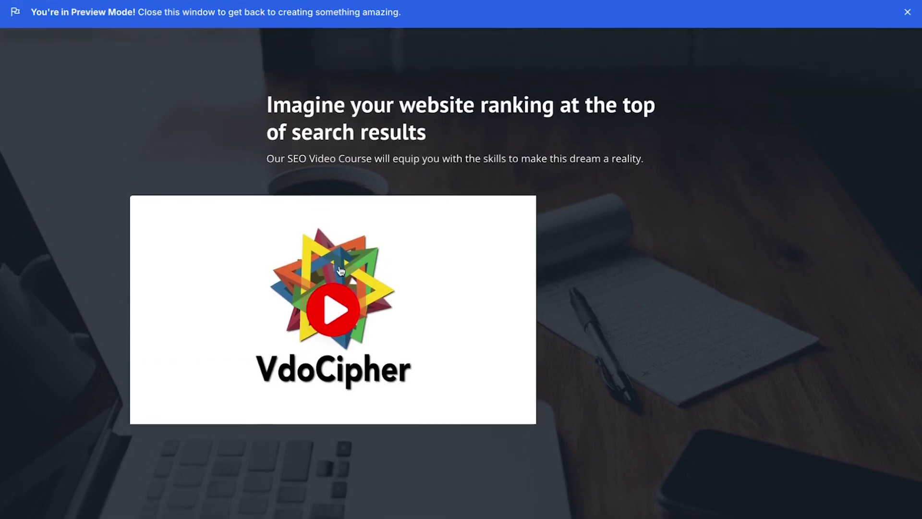
scroll(340, 270, down, 1)
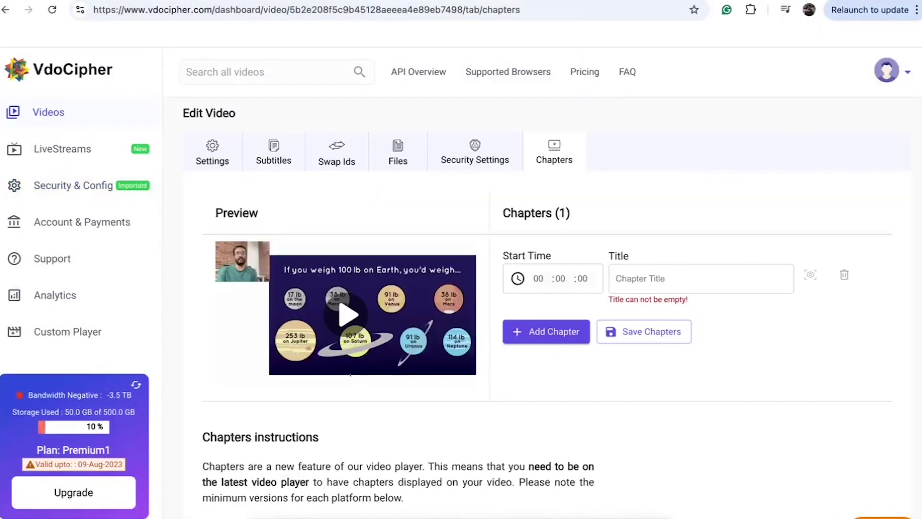
Title the video's first chapter "My section 1" in the VdoCipher chapter editor
click(669, 273)
text(Cha)
key(BackSpace)
key(BackSpace)
key(BackSpace)
text(My )
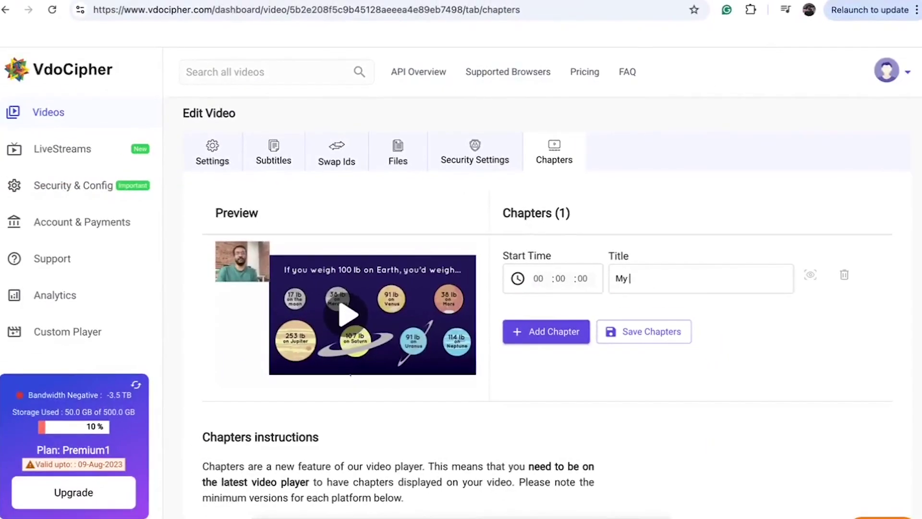
text(section 1)
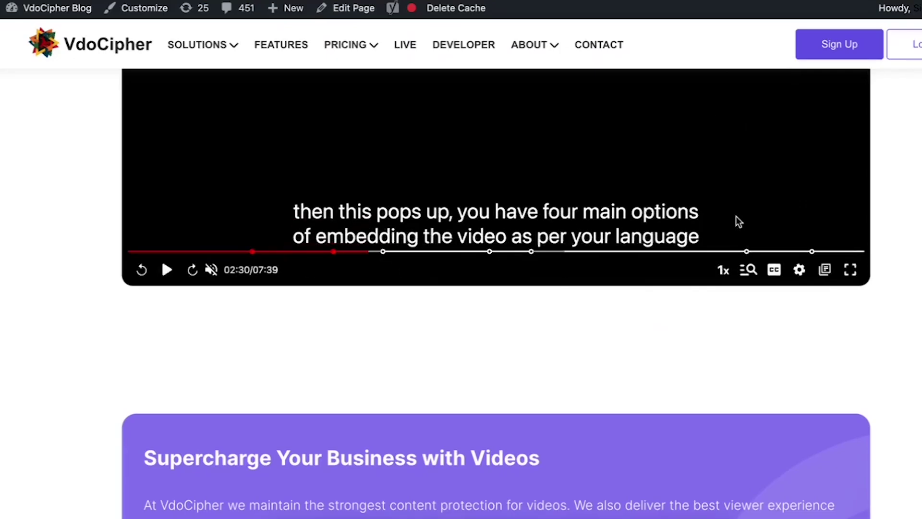
Open the chapter list in the demo video player and view the subtitle options of the edited video
click(824, 270)
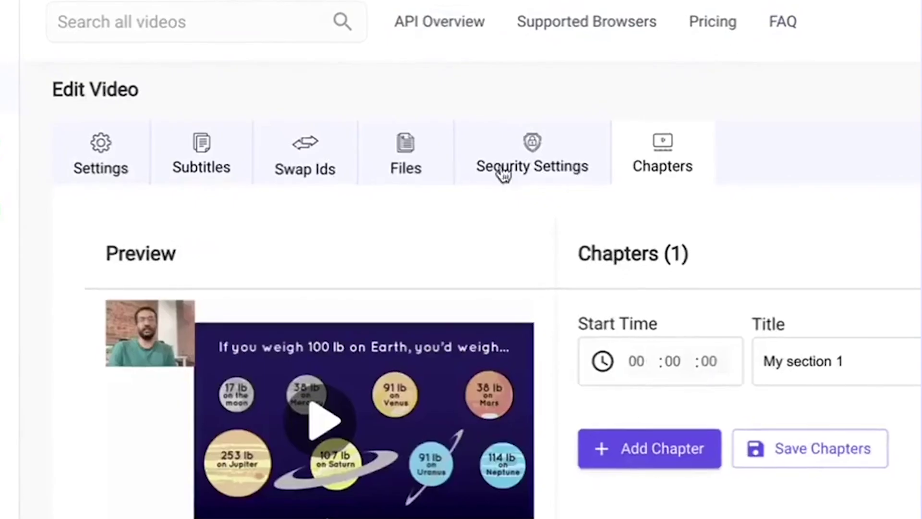
click(192, 142)
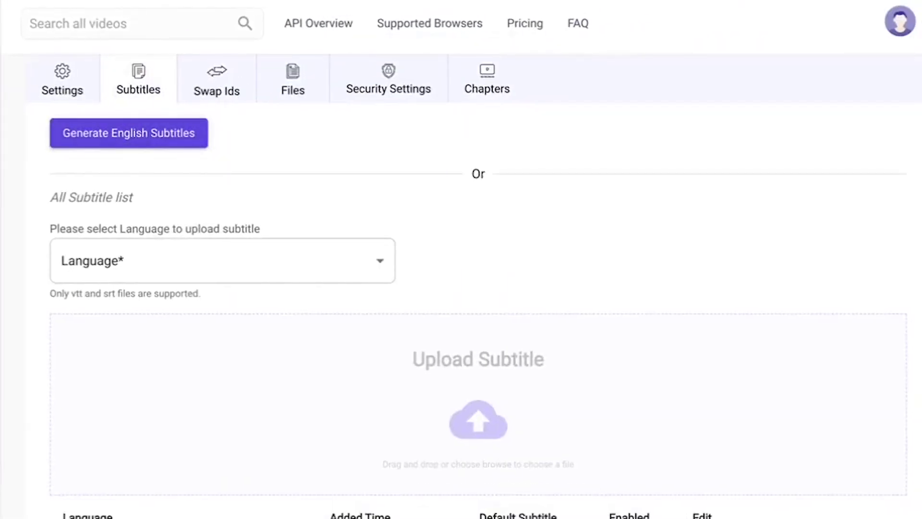
click(83, 82)
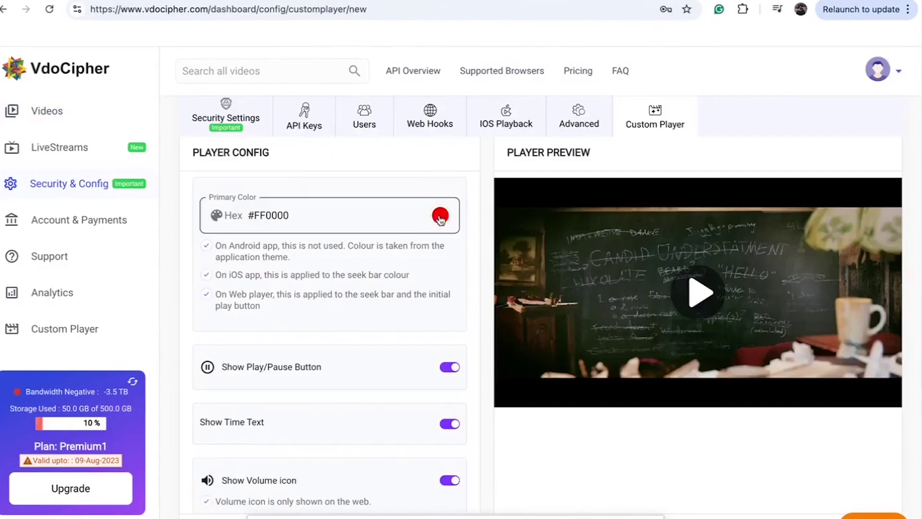
Open the color picker for the custom player's primary color and dismiss it
click(440, 217)
click(364, 289)
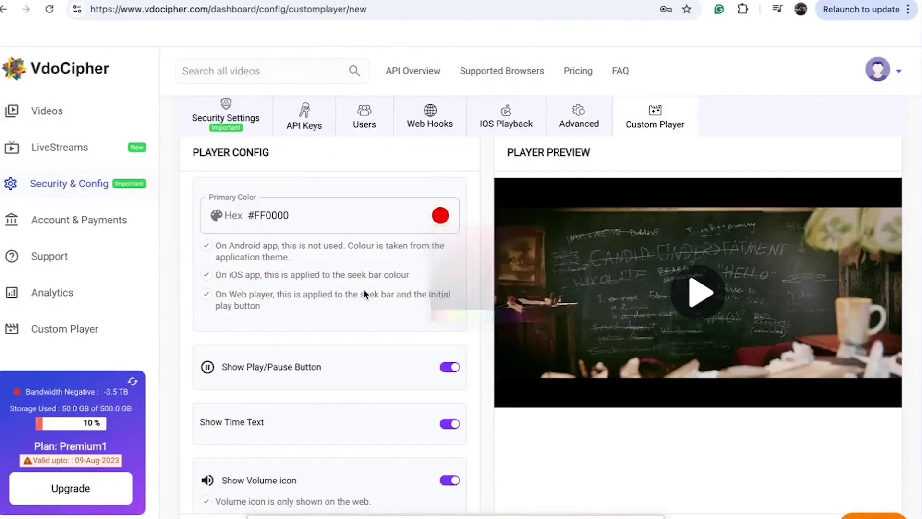
Examine the new custom player's speed, caption, progress, resume and primary color options, and return to the custom player list
scroll(368, 259, up, 6)
scroll(440, 254, up, 5)
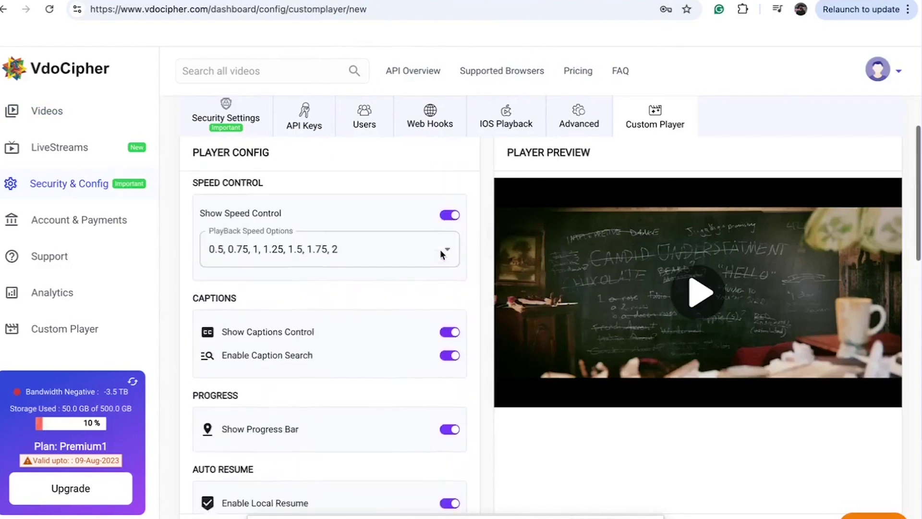
scroll(440, 254, down, 2)
scroll(441, 253, up, 1)
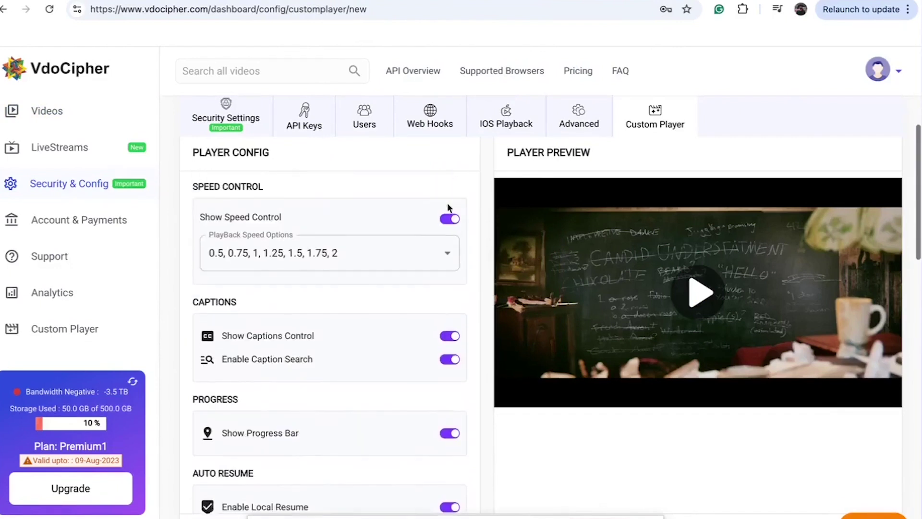
scroll(427, 257, up, 2)
scroll(433, 224, down, 15)
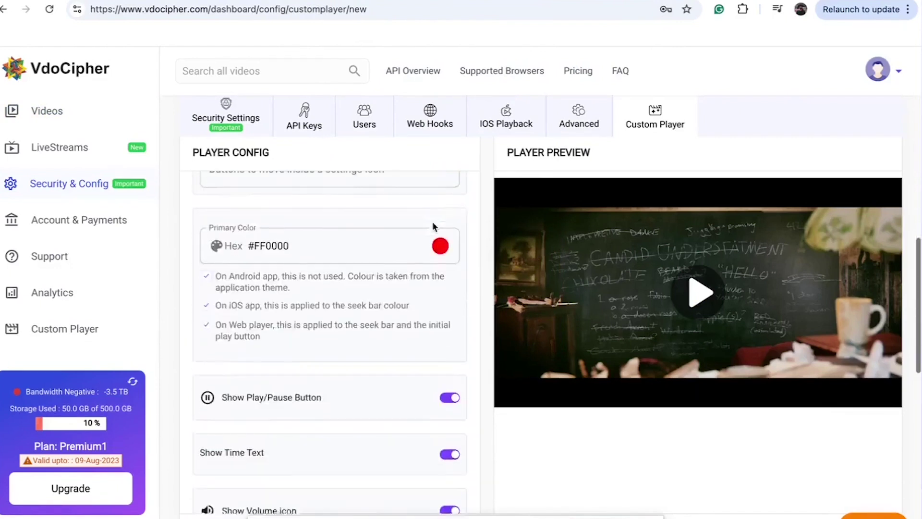
scroll(432, 226, down, 5)
key(alt+Left)
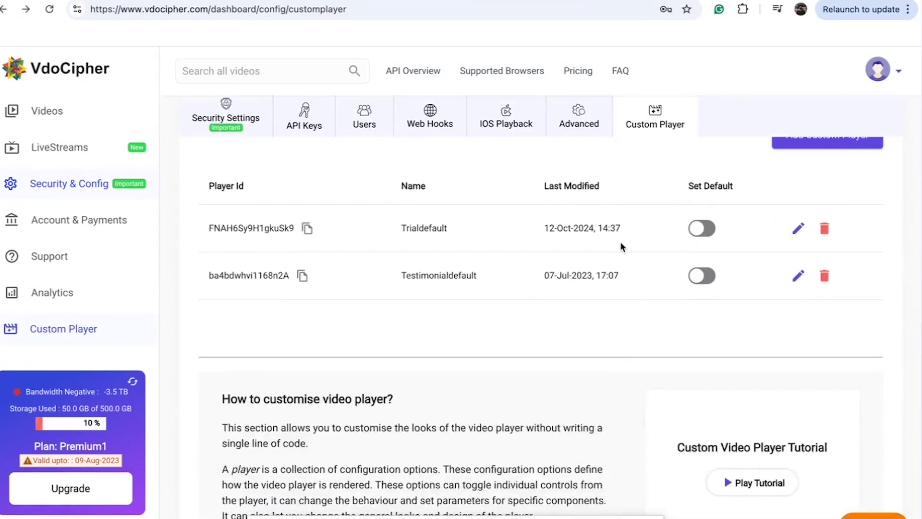
scroll(663, 218, up, 1)
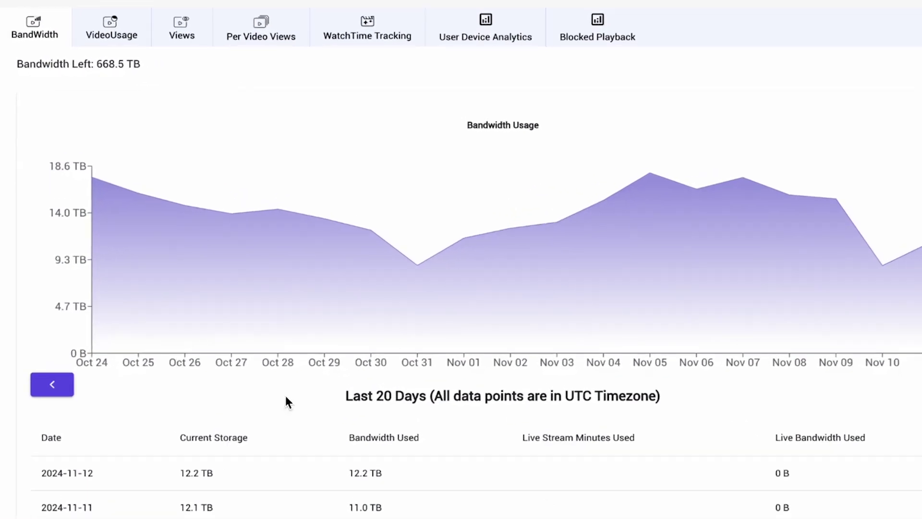
Review the video usage, views and per-video analytics, and examine the confirmed piracy attempts summary in the blocked playback report
click(109, 20)
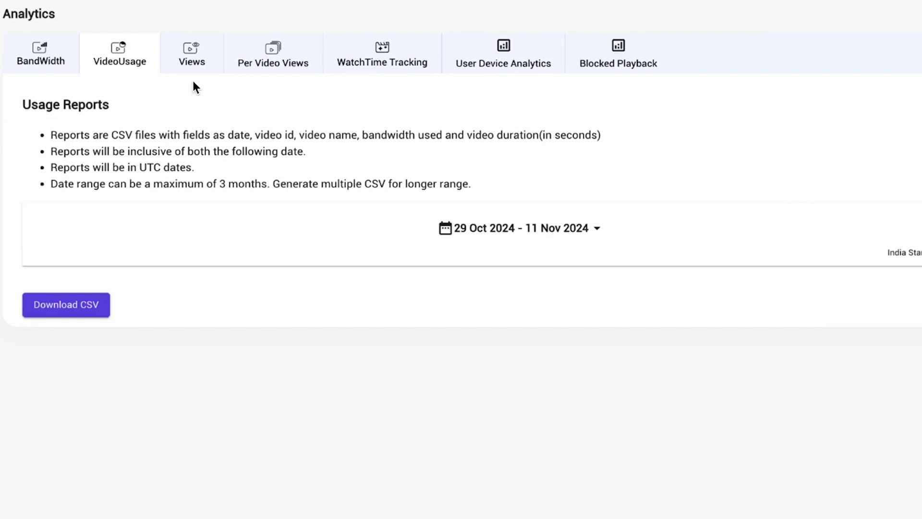
click(194, 64)
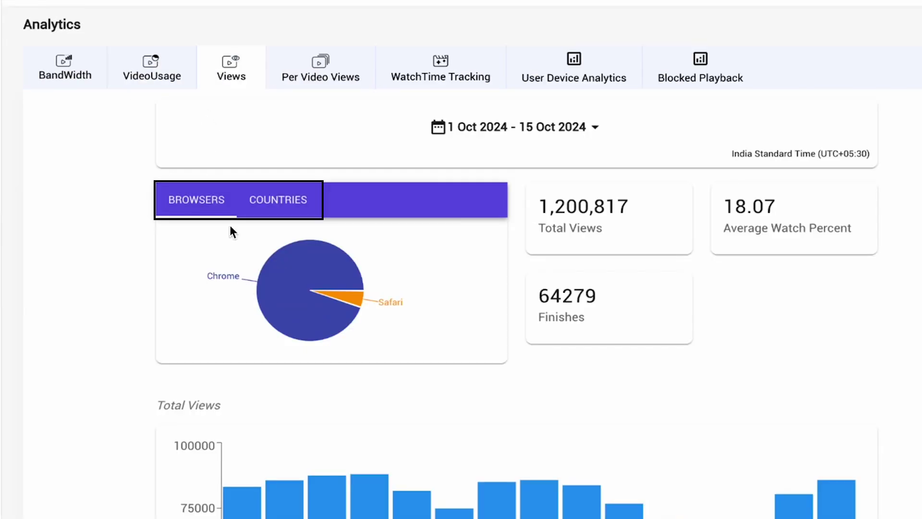
click(324, 86)
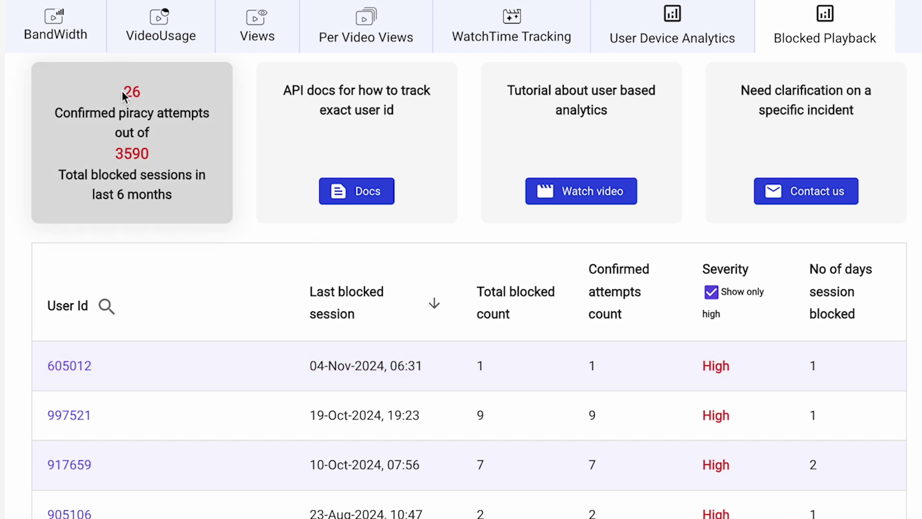
drag(122, 90, 176, 177)
click(183, 212)
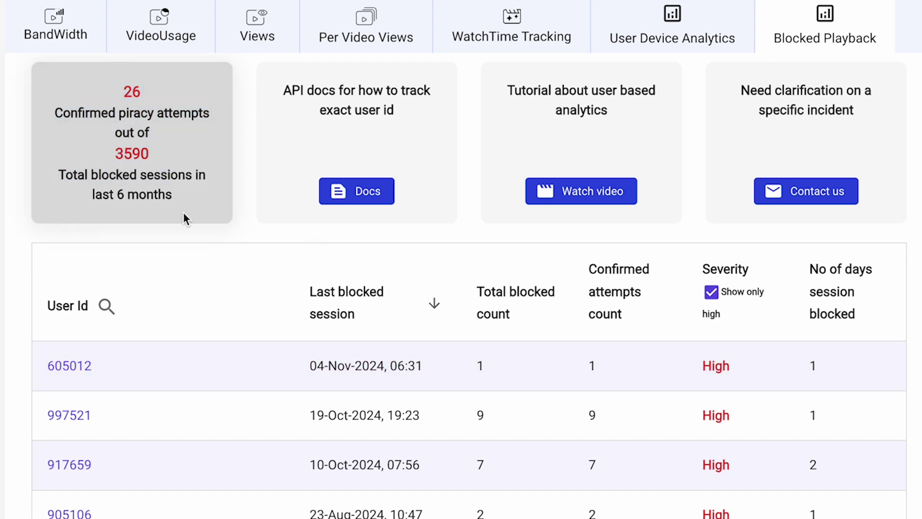